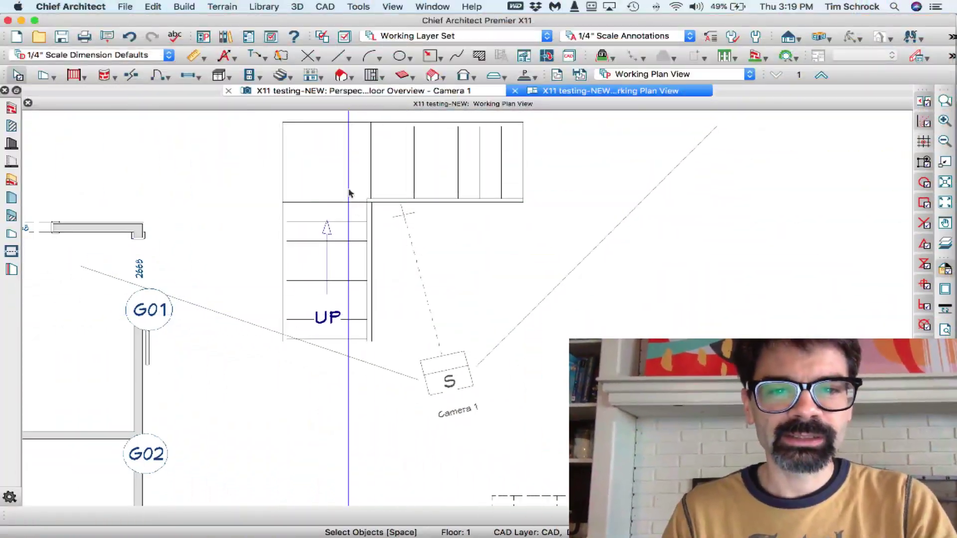
Draw a straight half-wall railing along the landing's open edge
{"action": "scroll", "coordinate": [349, 193], "scroll_direction": "up", "scroll_amount": 2}
{"action": "scroll", "coordinate": [466, 294], "scroll_direction": "down", "scroll_amount": 1}
{"action": "scroll", "coordinate": [377, 218], "scroll_direction": "up", "scroll_amount": 2}
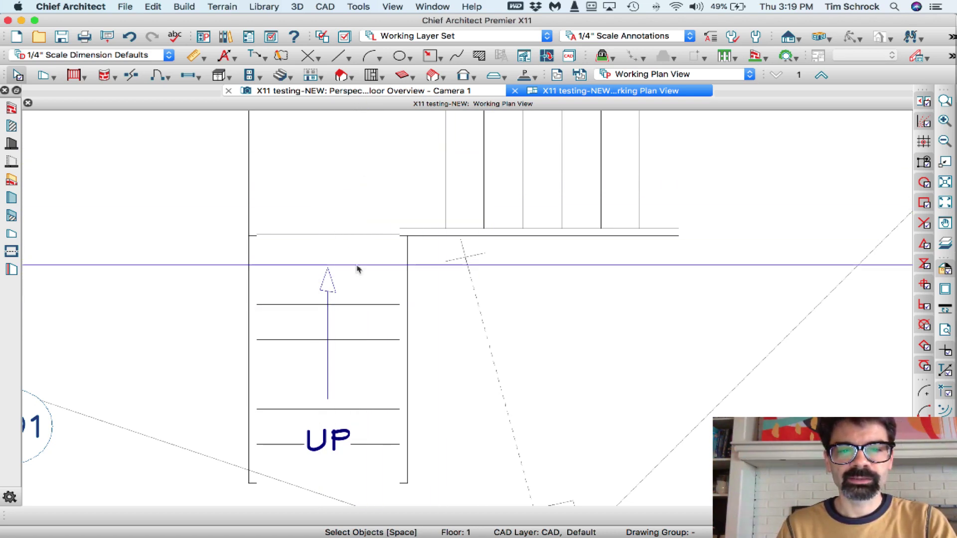
{"action": "scroll", "coordinate": [368, 357], "scroll_direction": "down", "scroll_amount": 1}
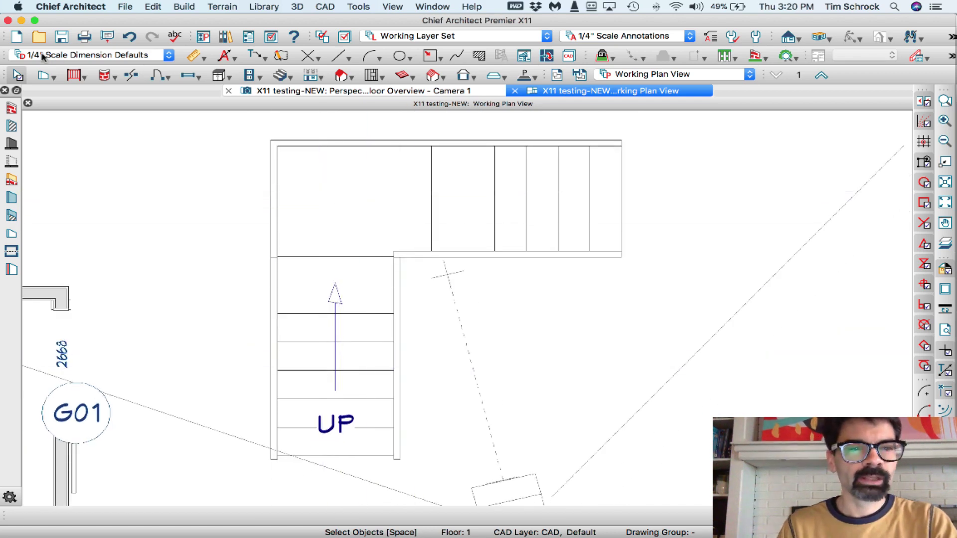
{"action": "left_click", "coordinate": [44, 76]}
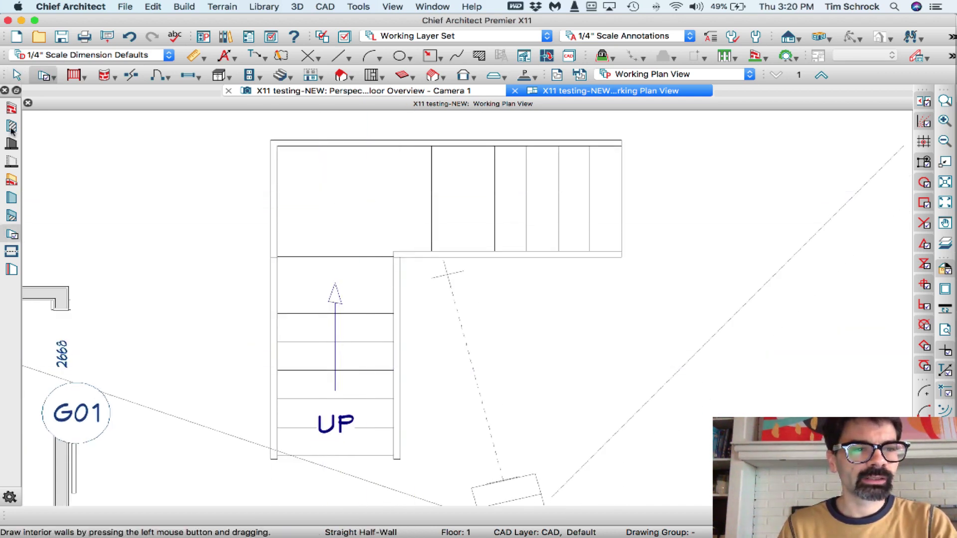
{"action": "mouse_move", "coordinate": [432, 279]}
{"action": "left_mouse_down"}
{"action": "mouse_move", "coordinate": [634, 279]}
{"action": "mouse_move", "coordinate": [584, 258]}
{"action": "left_mouse_up"}
Stretch the half-wall to 5'-10 5/8" and tile the plan and 3D views side by side
{"action": "left_click", "coordinate": [583, 274]}
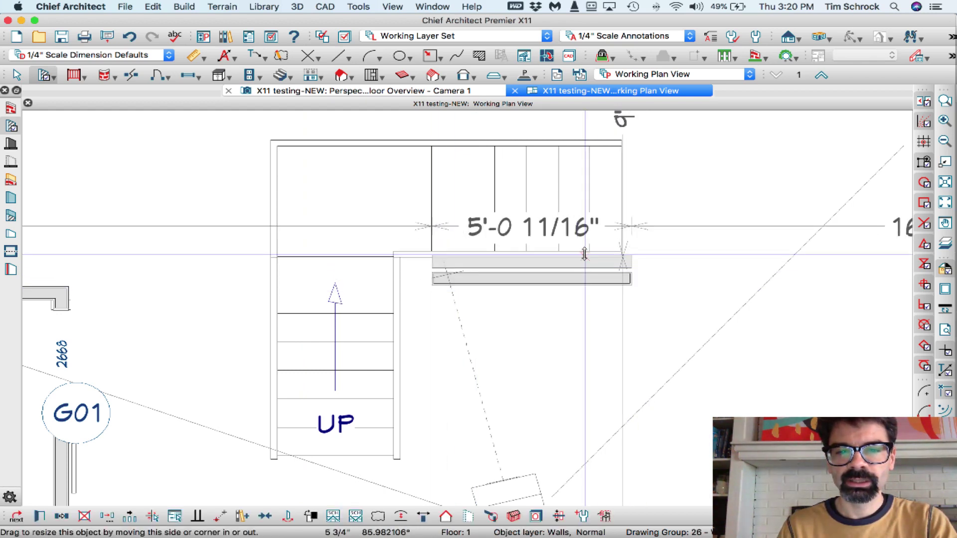
{"action": "left_click_drag", "start_coordinate": [432, 257], "coordinate": [403, 258]}
{"action": "key", "text": "super+t"}
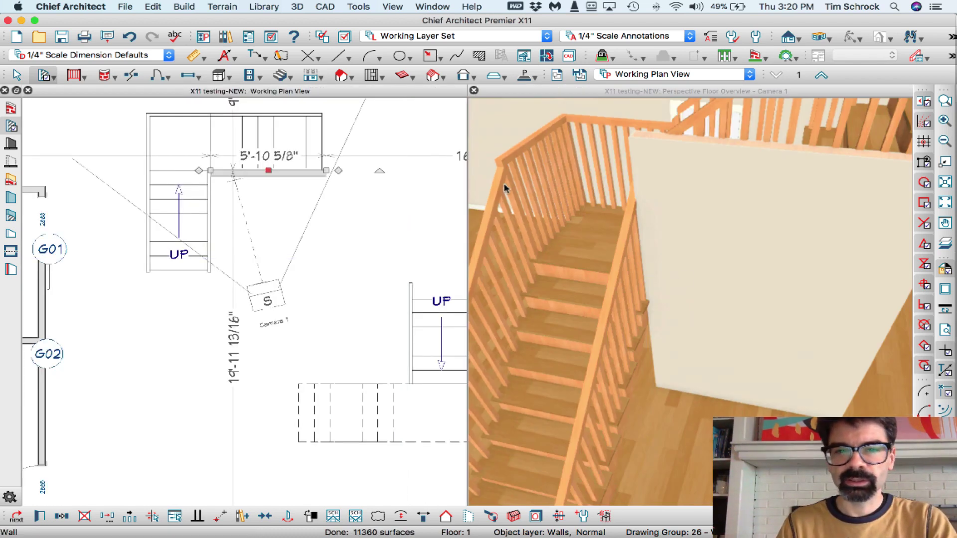
{"action": "left_click", "coordinate": [214, 199]}
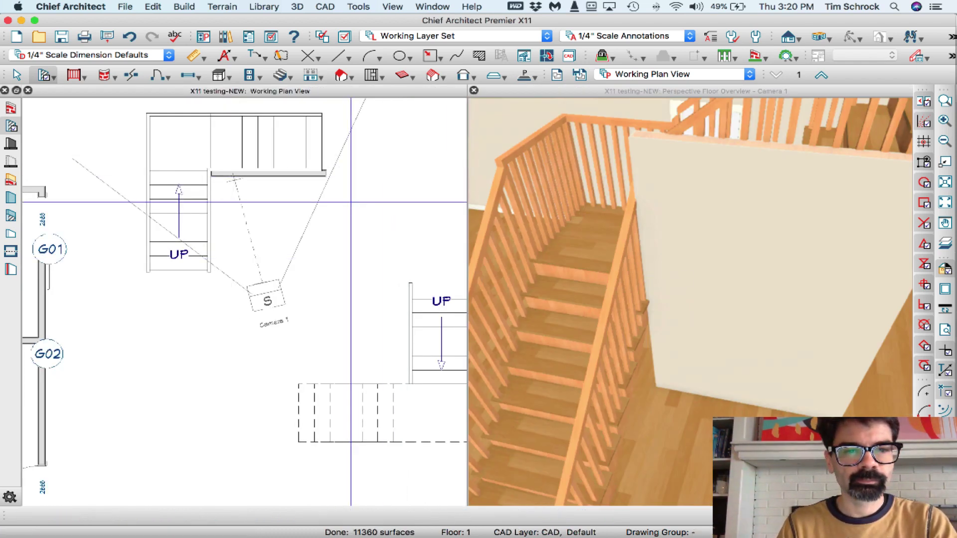
Draw a 5'-7 9/16" half-wall beside the lower stair run and check it in 3D
{"action": "left_click", "coordinate": [11, 234]}
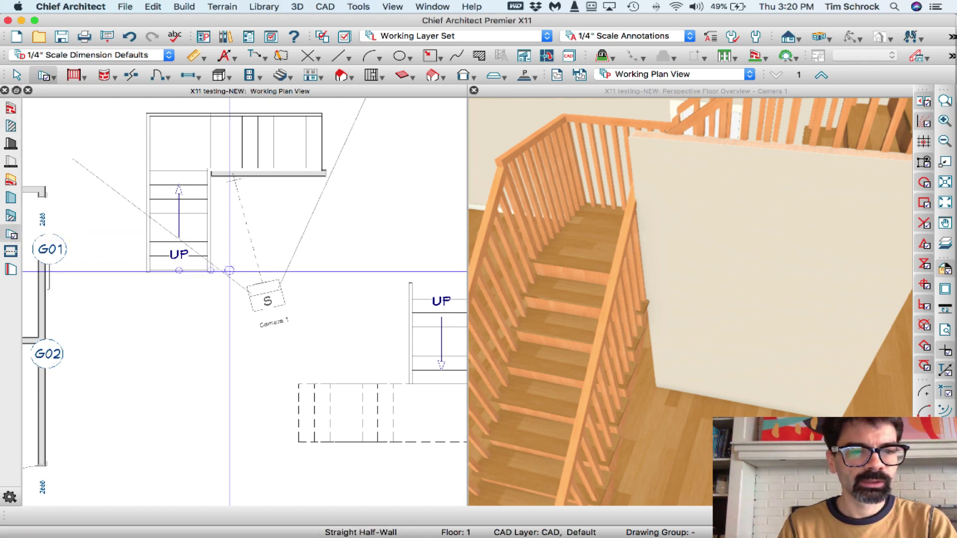
{"action": "mouse_move", "coordinate": [229, 270]}
{"action": "left_mouse_down"}
{"action": "mouse_move", "coordinate": [229, 172]}
{"action": "mouse_move", "coordinate": [213, 202]}
{"action": "left_mouse_up"}
{"action": "left_click", "coordinate": [225, 201]}
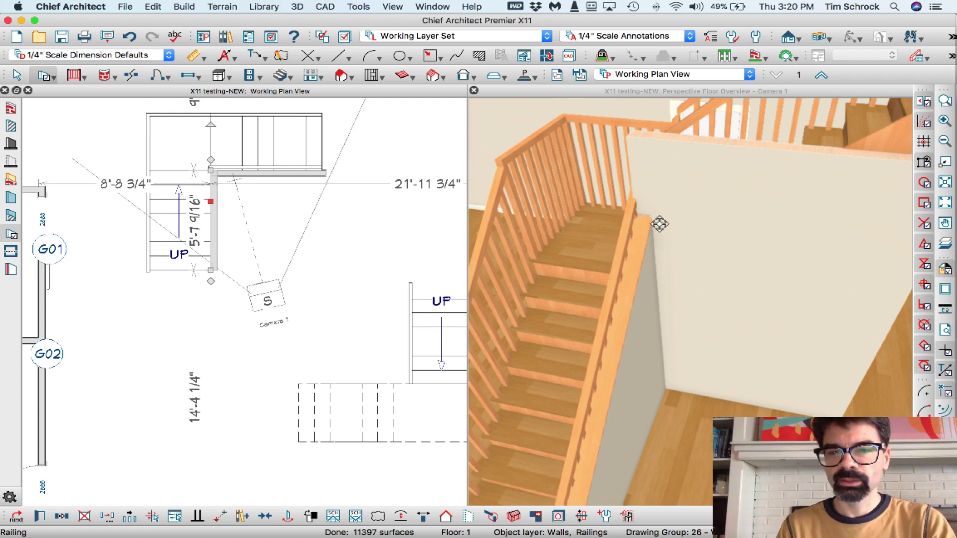
{"action": "left_click", "coordinate": [687, 316]}
{"action": "left_click_drag", "start_coordinate": [688, 316], "coordinate": [607, 311]}
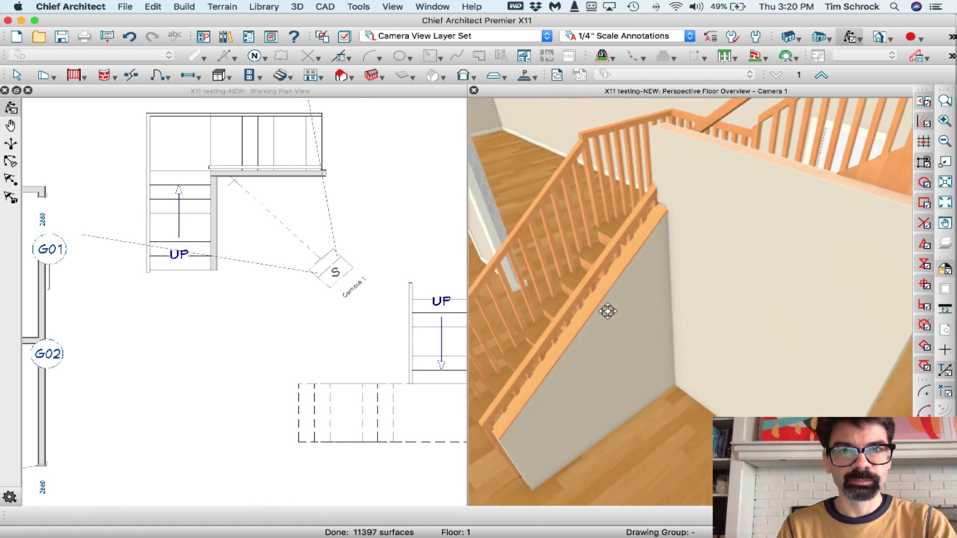
{"action": "left_click", "coordinate": [274, 156]}
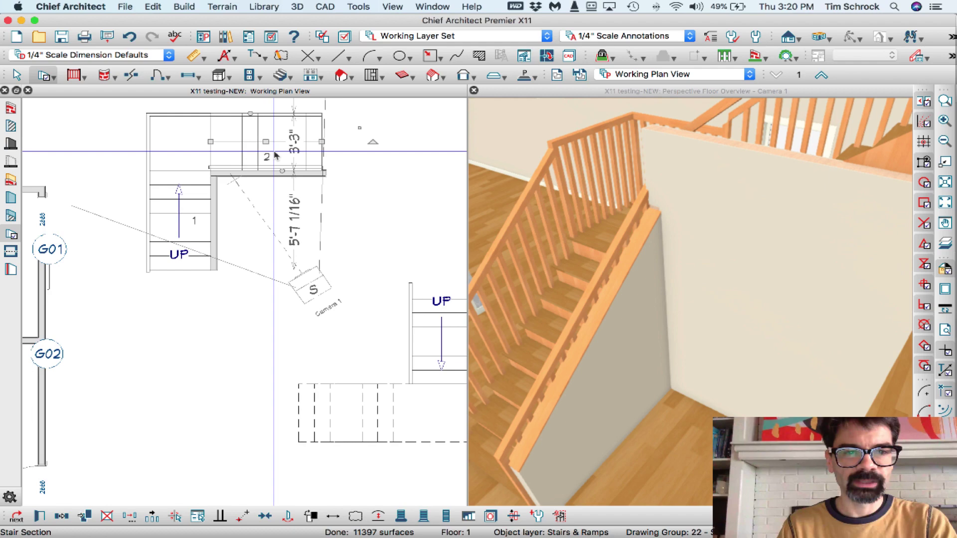
Uncheck Railing at Wall: Right in the staircase's railing specification
{"action": "left_click", "coordinate": [39, 518]}
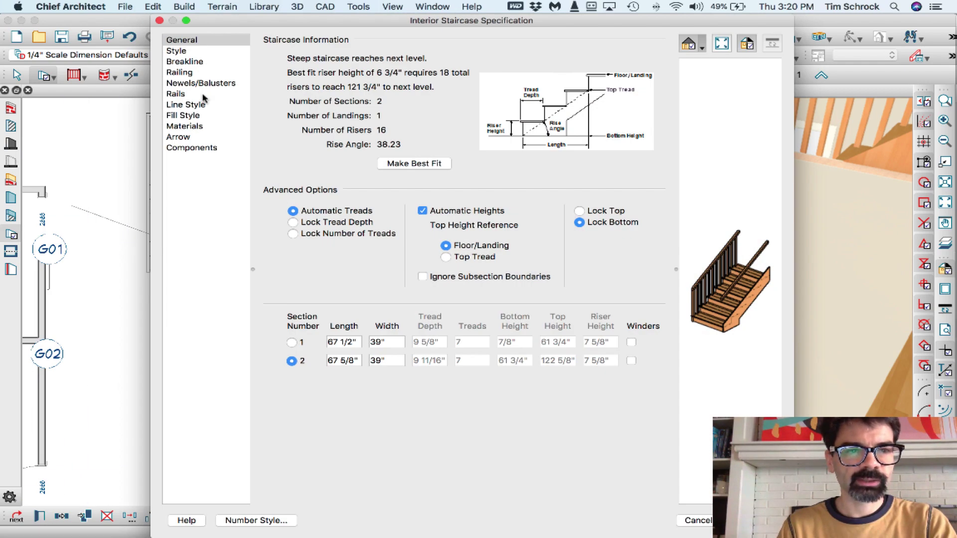
{"action": "left_click", "coordinate": [175, 94]}
{"action": "left_click", "coordinate": [209, 85]}
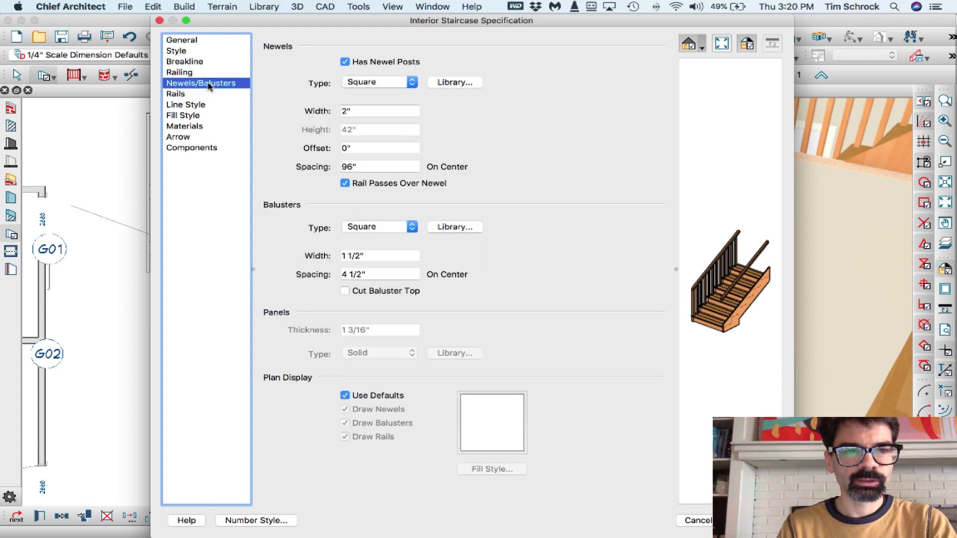
{"action": "left_click", "coordinate": [210, 74]}
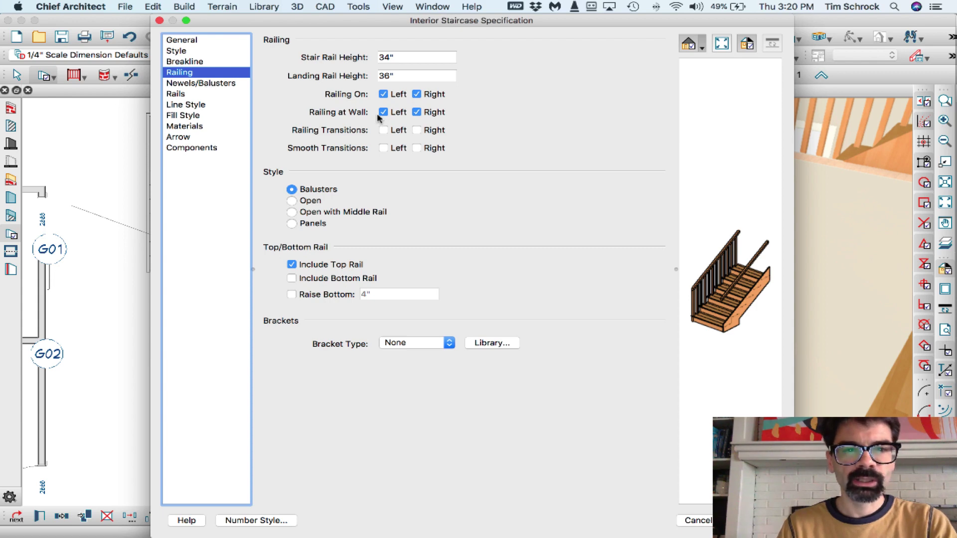
{"action": "left_click", "coordinate": [415, 112]}
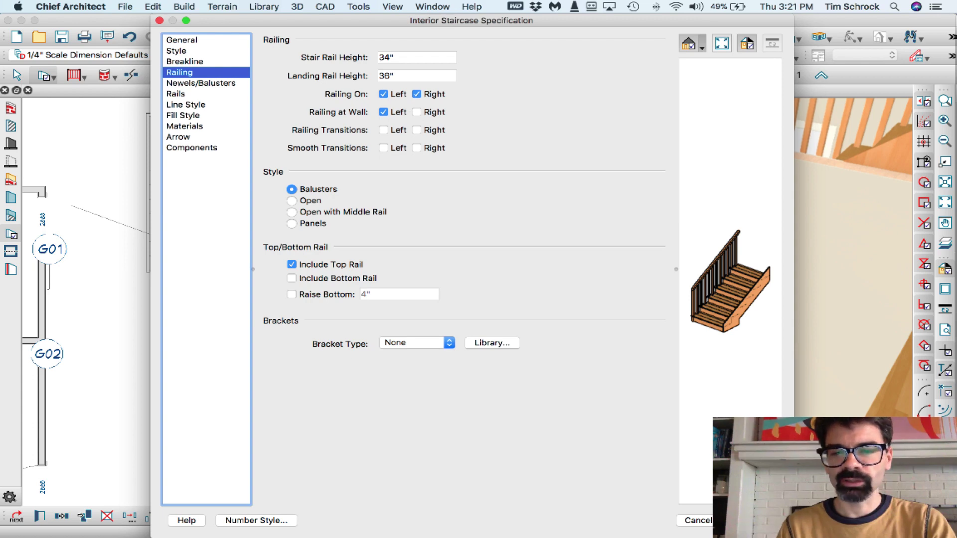
{"action": "key", "text": "Return"}
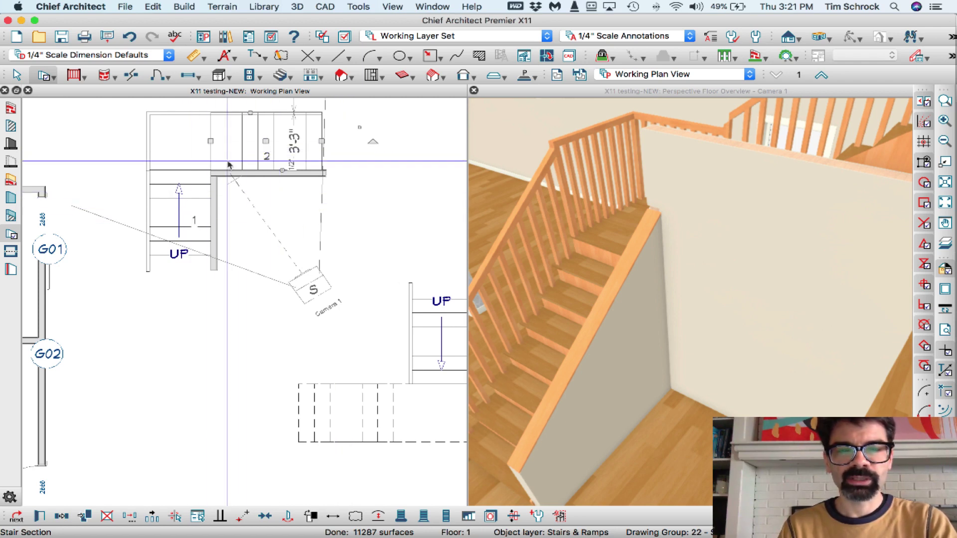
Give the lower-run railing a pony wall with a Railing/Fence upper wall type
{"action": "left_click", "coordinate": [219, 216]}
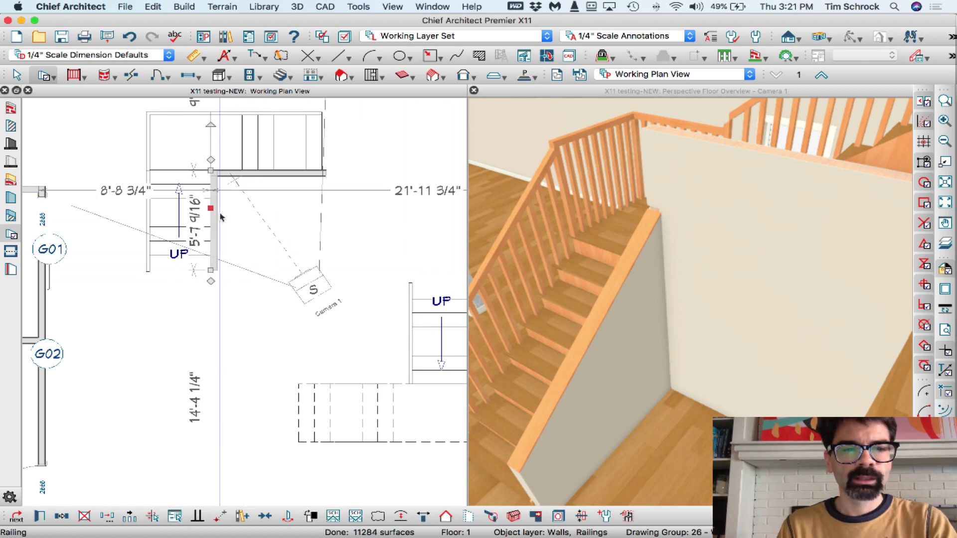
{"action": "left_click", "coordinate": [212, 220]}
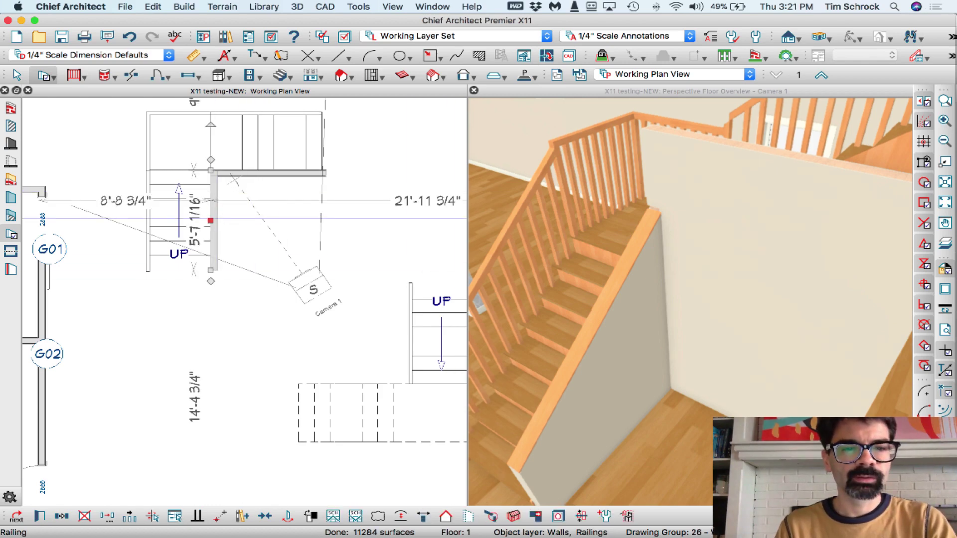
{"action": "double_click", "coordinate": [219, 222]}
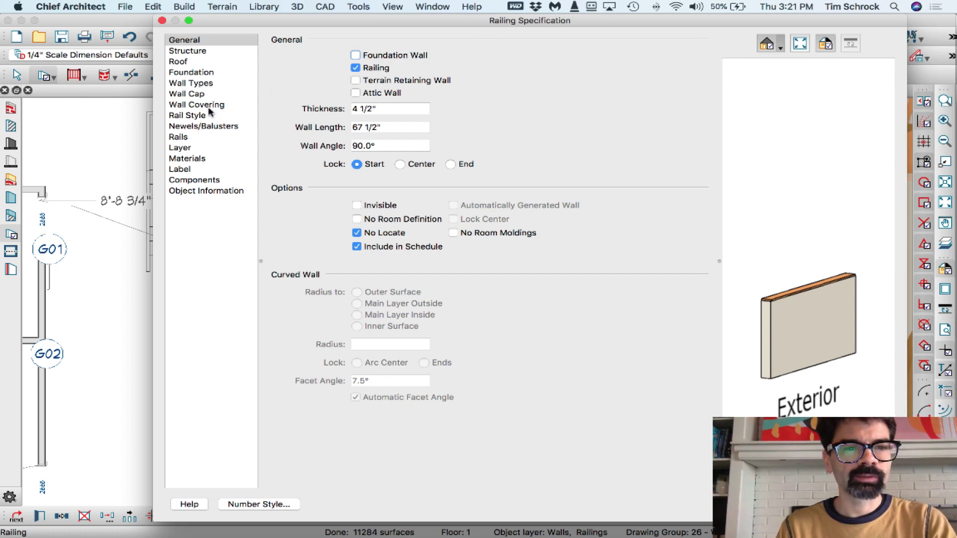
{"action": "left_click", "coordinate": [209, 83]}
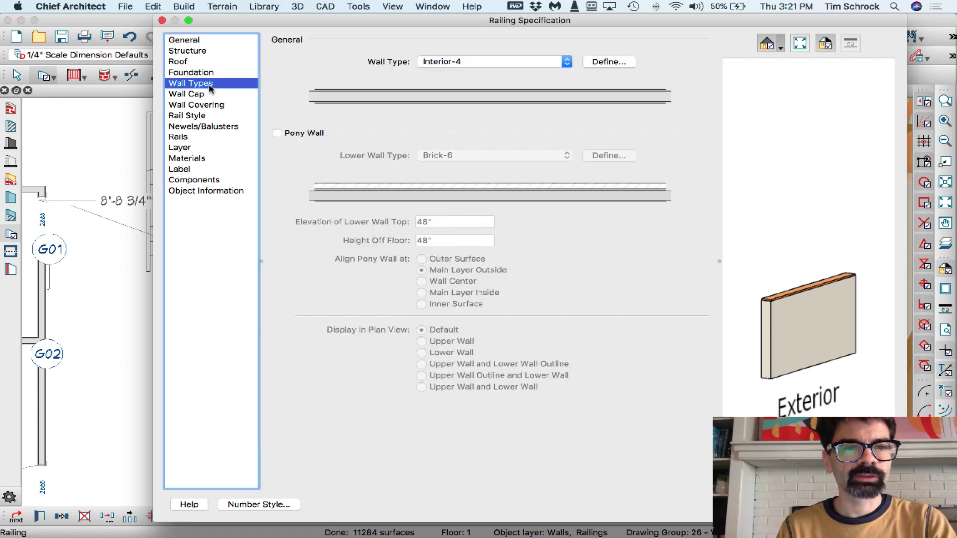
{"action": "left_click", "coordinate": [297, 135]}
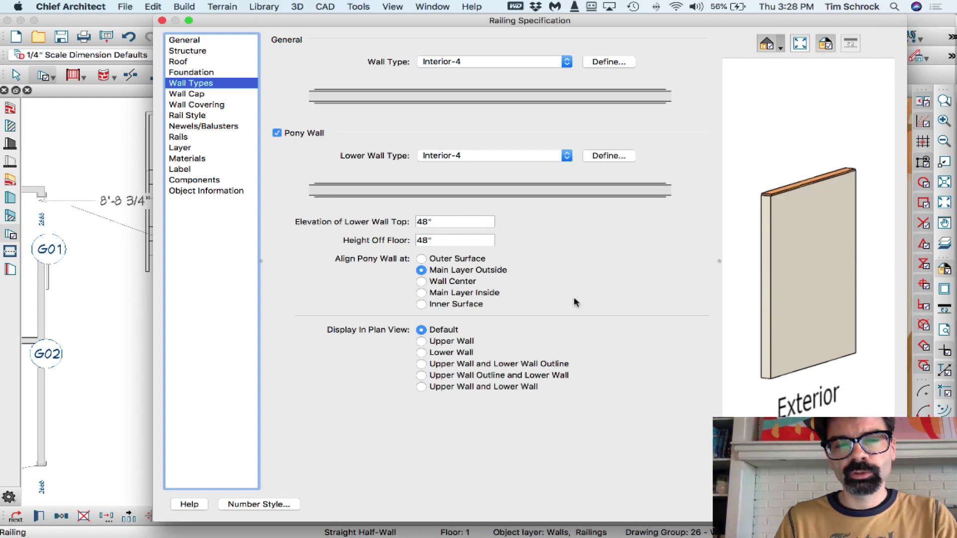
{"action": "left_click", "coordinate": [547, 66]}
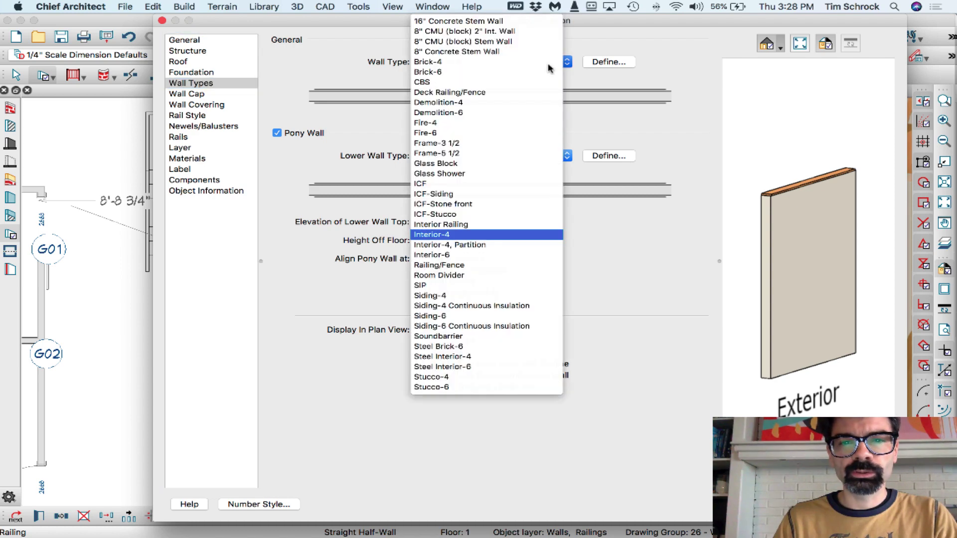
{"action": "left_click", "coordinate": [532, 266]}
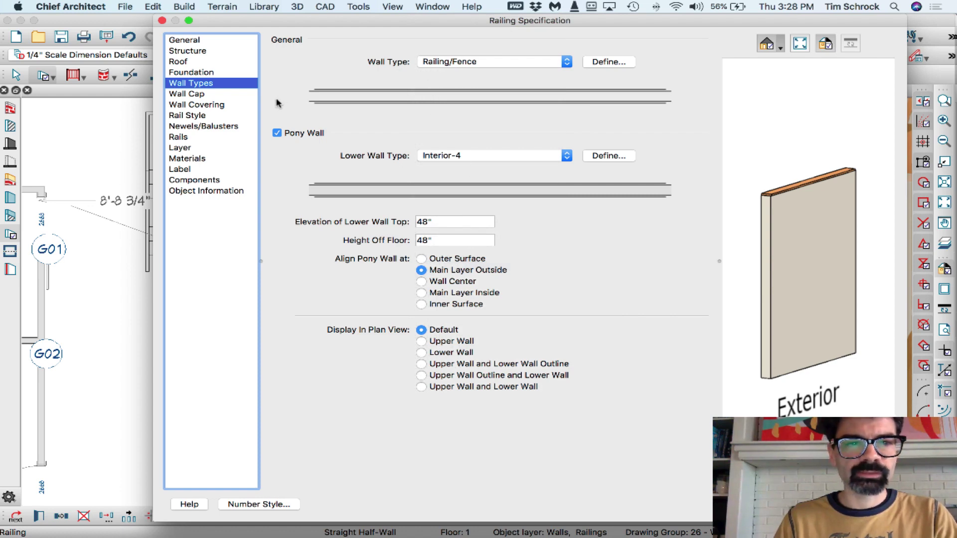
Set the railing's rail style to Balusters and apply the settings
{"action": "left_click", "coordinate": [221, 117]}
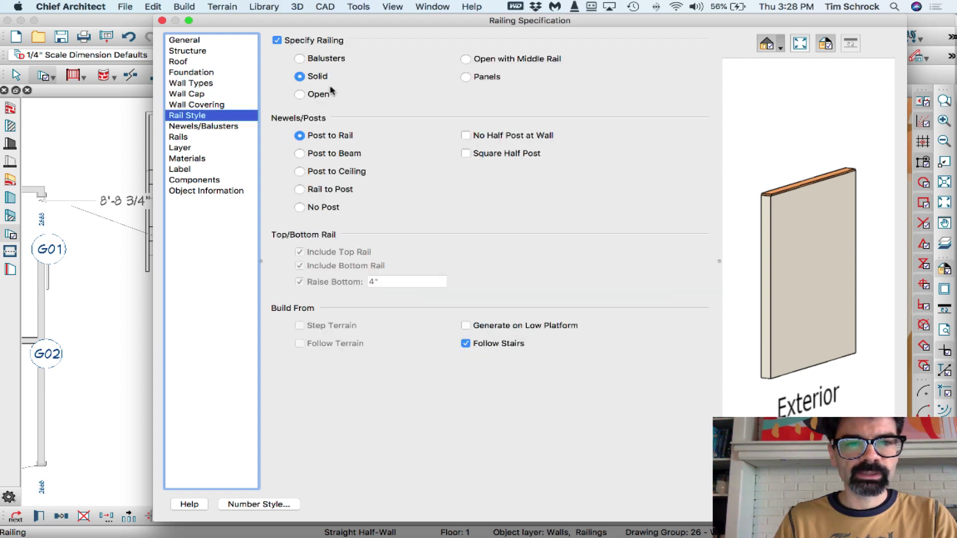
{"action": "left_click", "coordinate": [326, 59]}
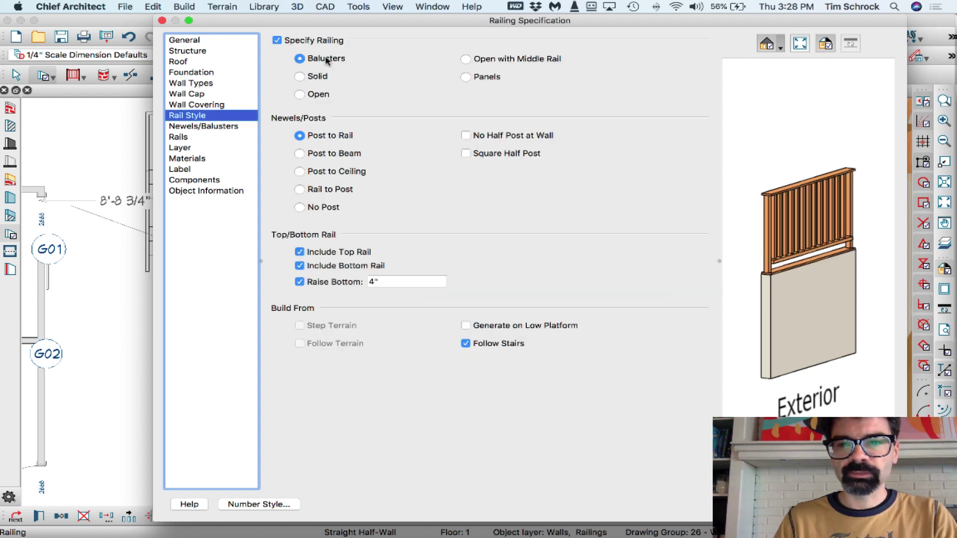
{"action": "left_click", "coordinate": [477, 78]}
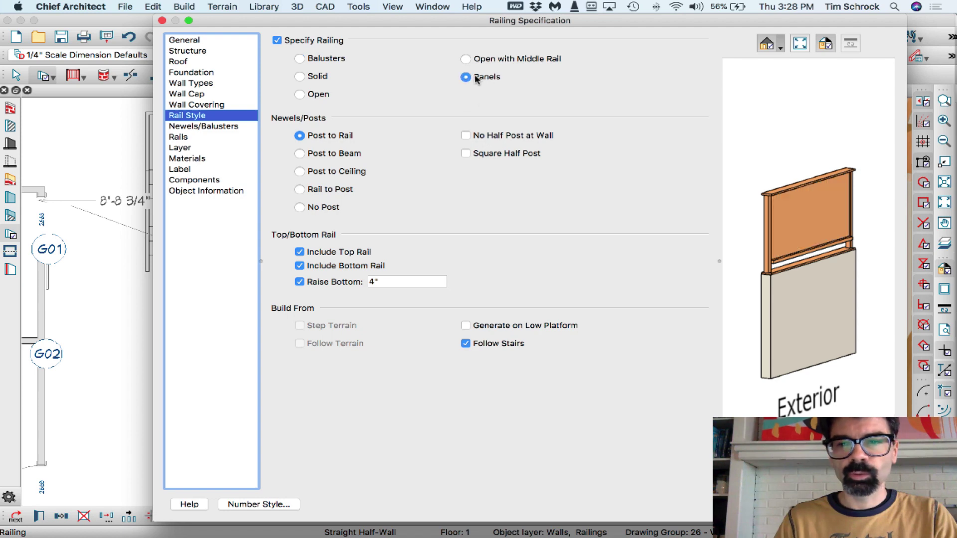
{"action": "left_click", "coordinate": [332, 60]}
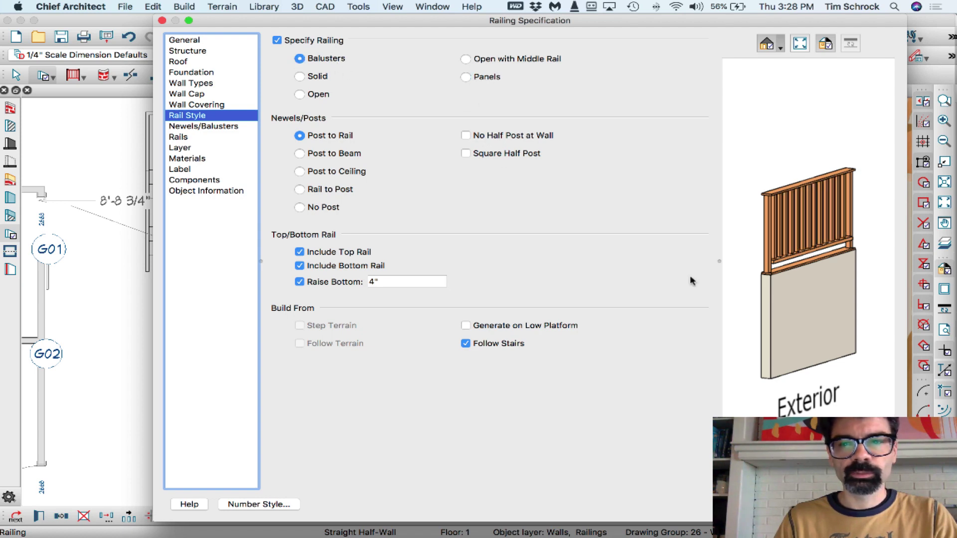
{"action": "key", "text": "Return"}
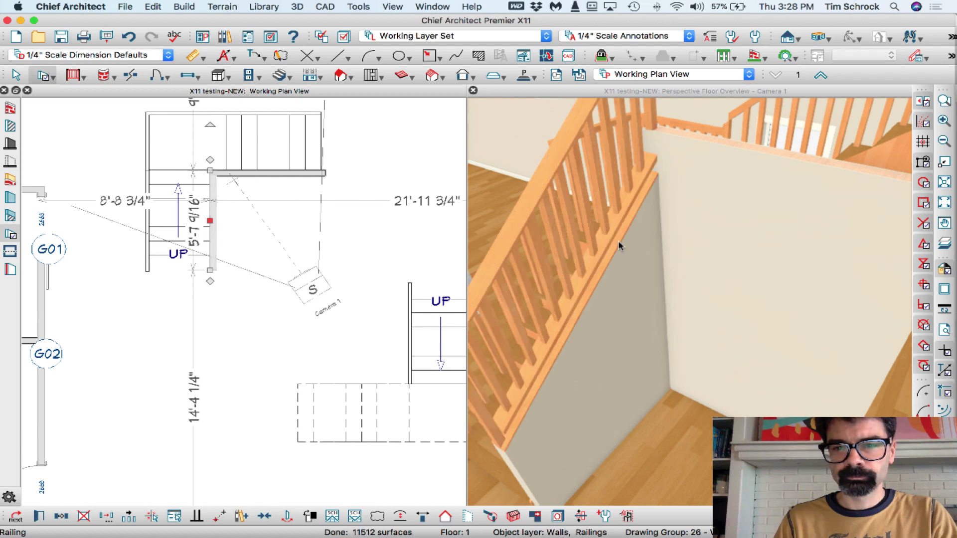
In the 3D view, drag the railing's bottom edge further down the stairs
{"action": "left_click", "coordinate": [628, 260]}
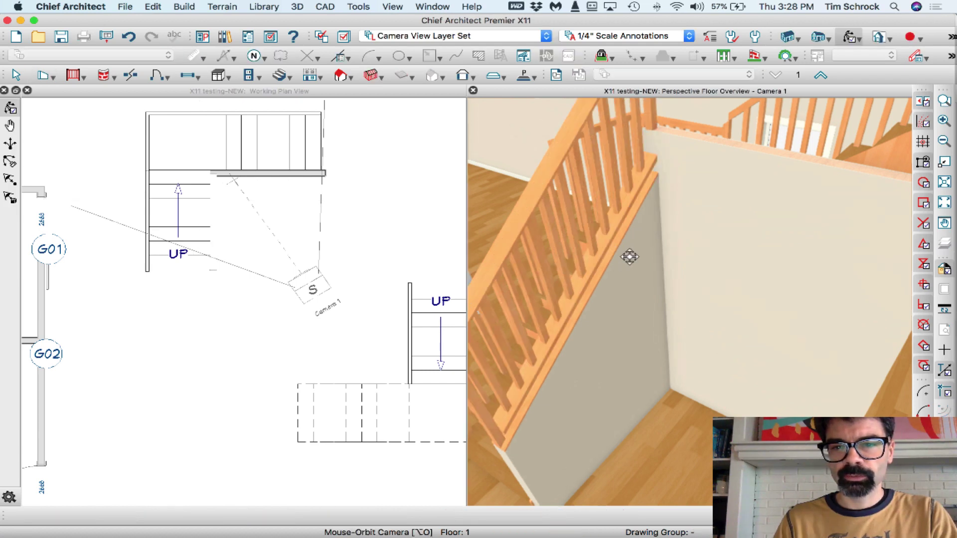
{"action": "key", "text": "space"}
{"action": "left_click", "coordinate": [623, 274]}
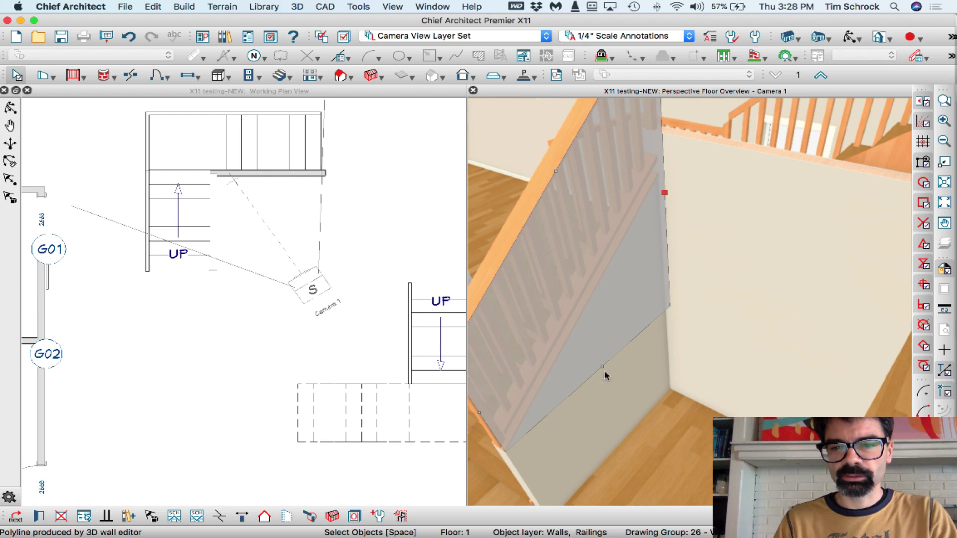
{"action": "left_click_drag", "start_coordinate": [604, 368], "coordinate": [622, 409]}
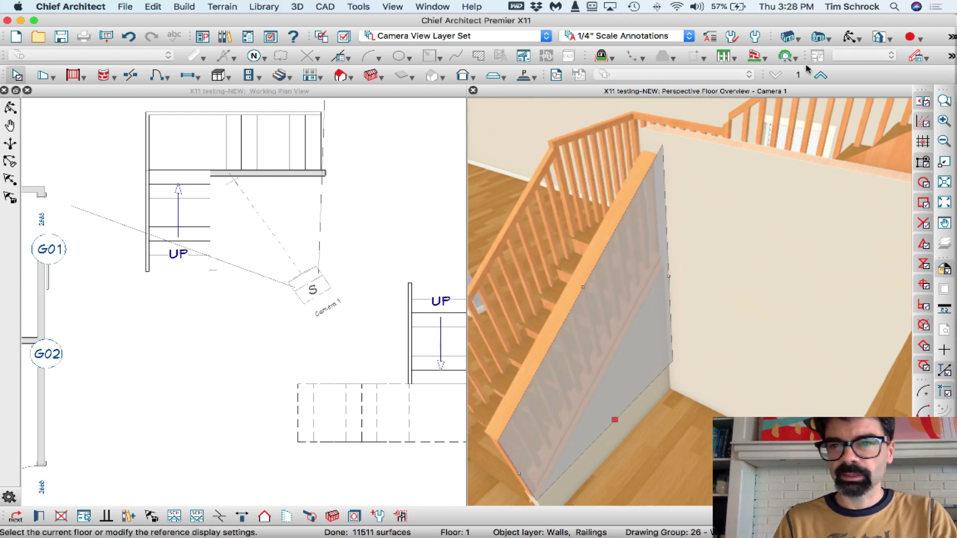
From a new camera angle, stretch the railing outline along the stairs
{"action": "key", "text": "space"}
{"action": "left_click_drag", "start_coordinate": [669, 239], "coordinate": [769, 281]}
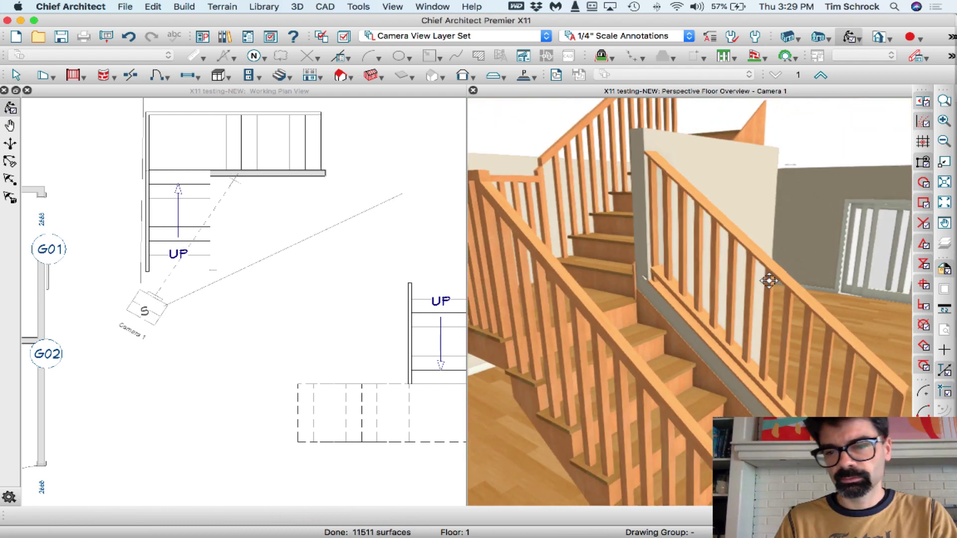
{"action": "key", "text": "space"}
{"action": "left_click", "coordinate": [732, 386]}
{"action": "key", "text": "Tab"}
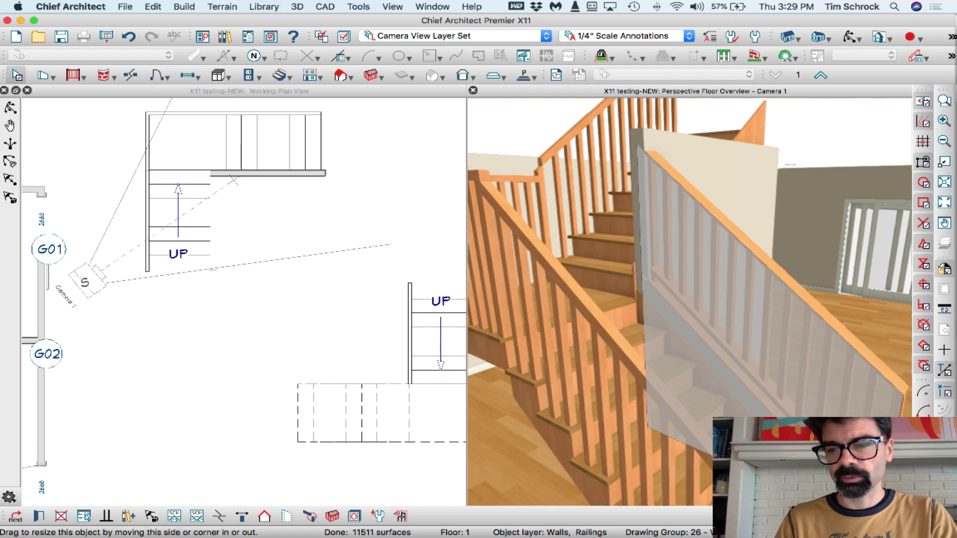
{"action": "left_click_drag", "start_coordinate": [728, 344], "coordinate": [727, 357]}
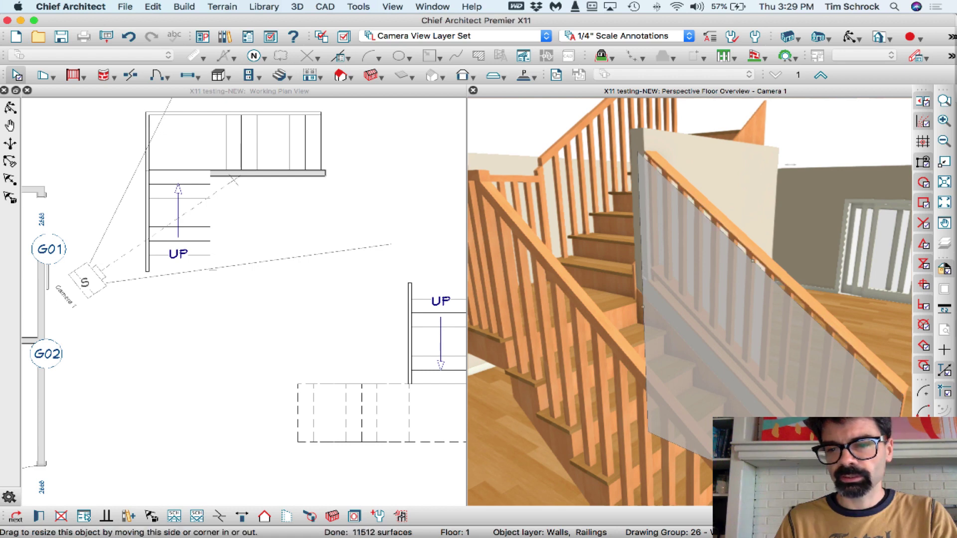
{"action": "key", "text": "Escape"}
{"action": "left_click", "coordinate": [723, 357]}
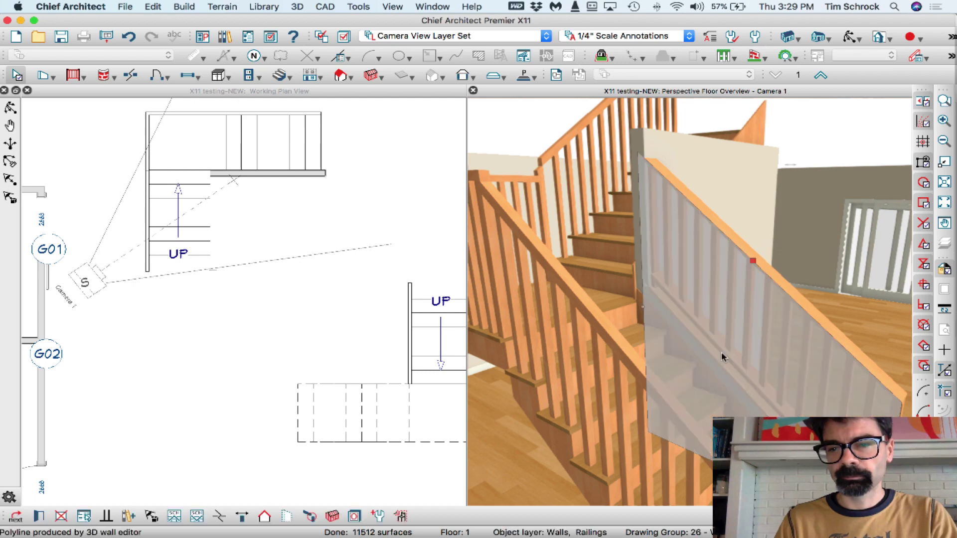
Switch the railing's rail style from balusters to Panels
{"action": "double_click", "coordinate": [724, 356]}
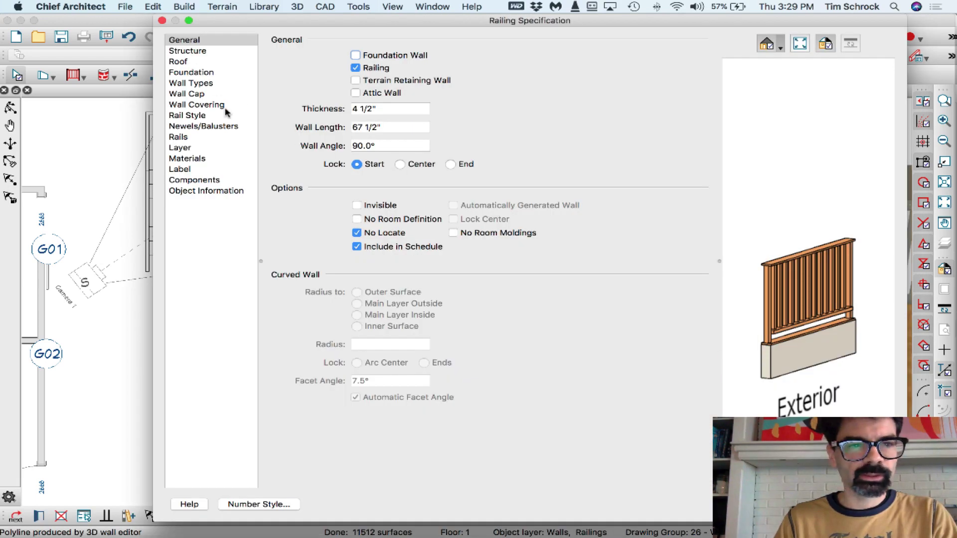
{"action": "left_click", "coordinate": [221, 116]}
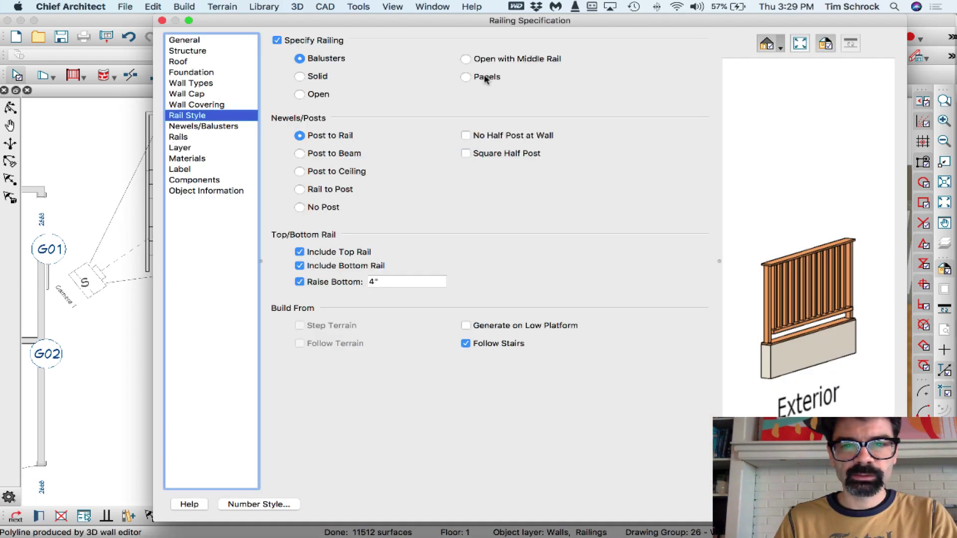
{"action": "left_click", "coordinate": [465, 77]}
{"action": "left_click", "coordinate": [197, 128]}
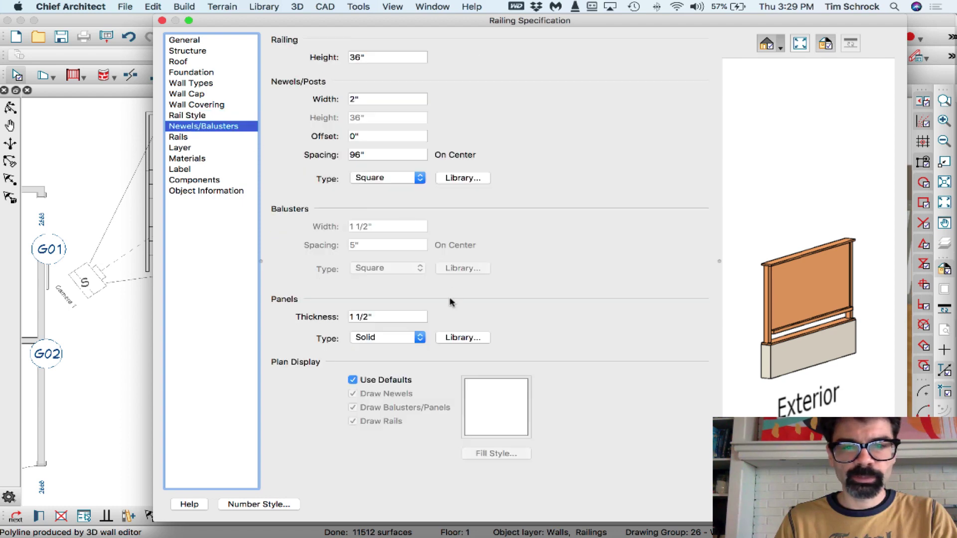
Pick Glass Bi-Pane from Core Catalogs > Architectural > Fences and Railings > Glass as the panel
{"action": "left_click", "coordinate": [458, 337]}
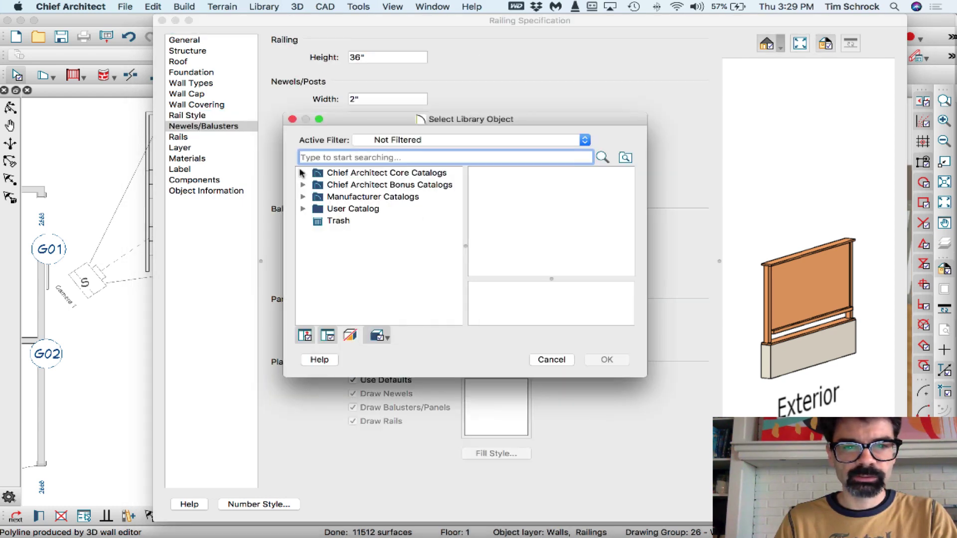
{"action": "left_click", "coordinate": [302, 173]}
{"action": "left_click", "coordinate": [316, 185]}
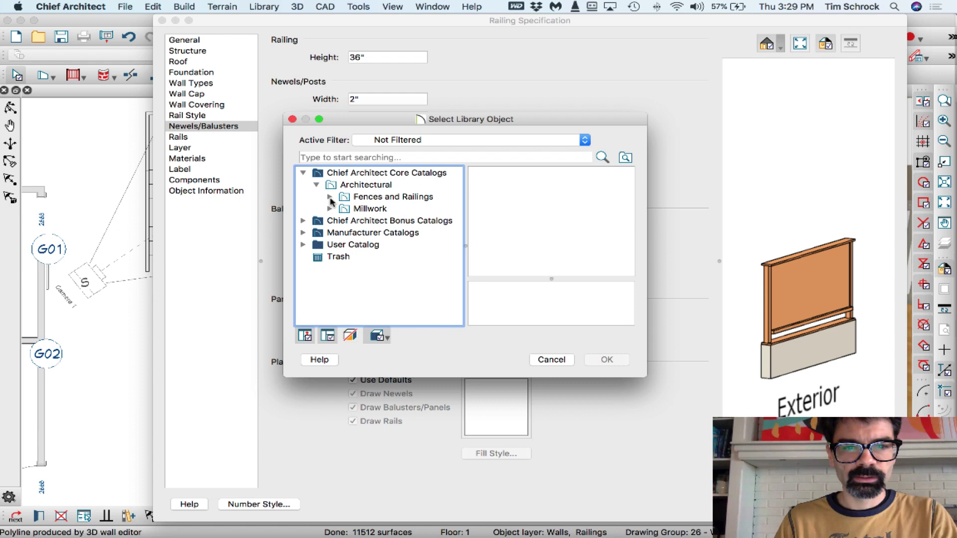
{"action": "left_click", "coordinate": [330, 198]}
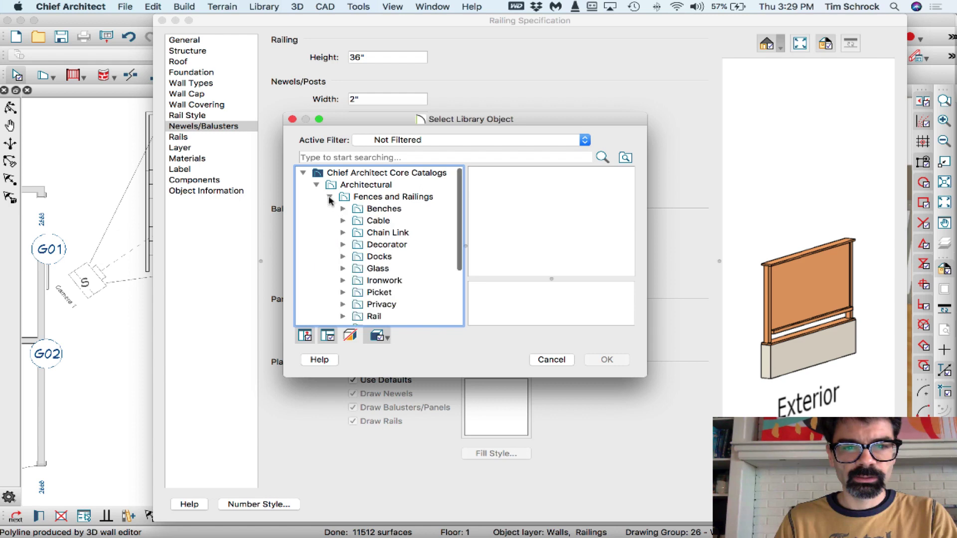
{"action": "left_click", "coordinate": [382, 270]}
{"action": "left_click", "coordinate": [498, 192]}
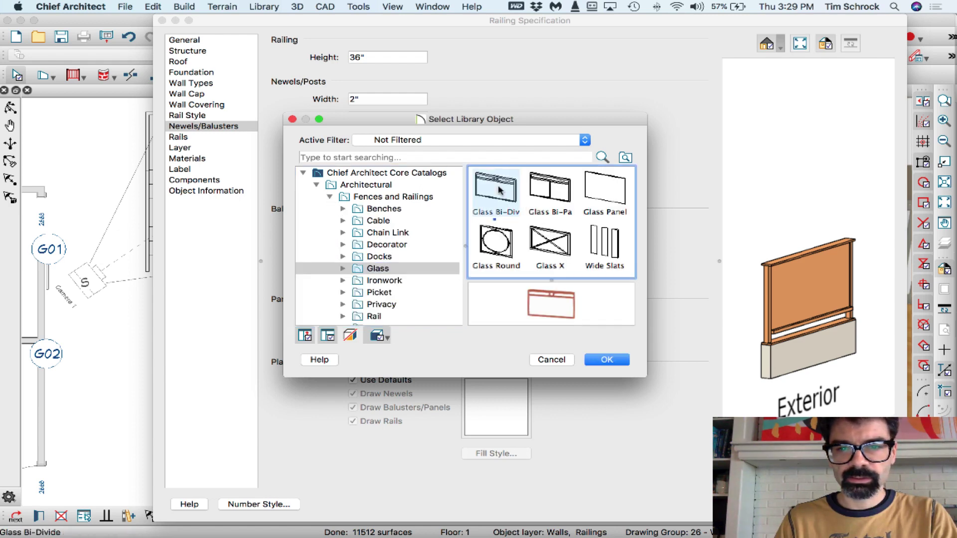
{"action": "left_click", "coordinate": [543, 192]}
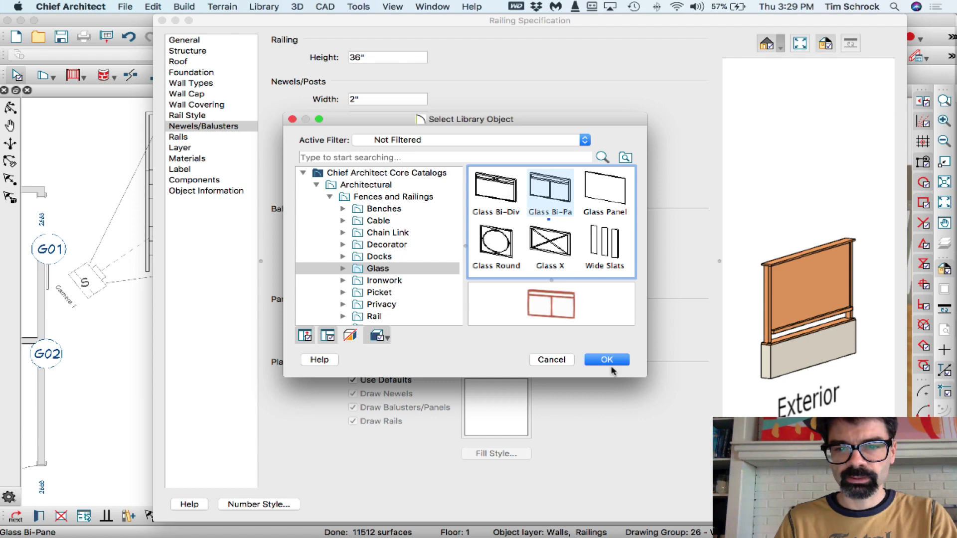
{"action": "left_click", "coordinate": [610, 364]}
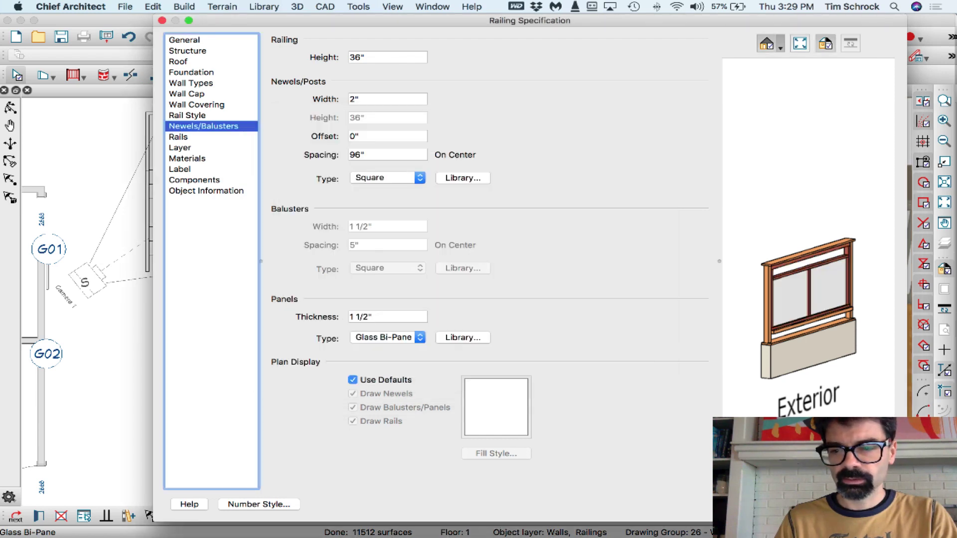
{"action": "key", "text": "Return"}
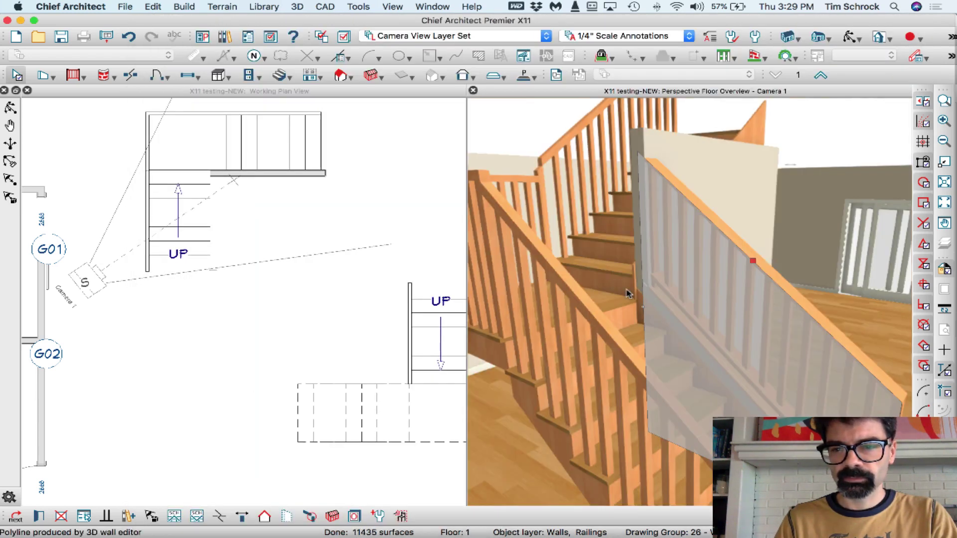
Orbit and back out the 3D camera to look down along the staircase and glass railing
{"action": "left_click", "coordinate": [850, 38]}
{"action": "left_click_drag", "start_coordinate": [788, 253], "coordinate": [528, 263]}
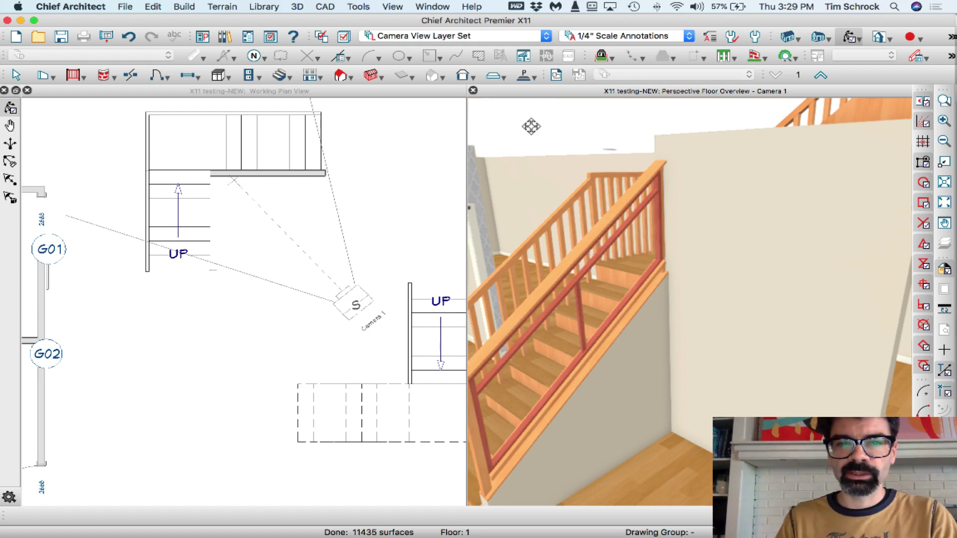
{"action": "scroll", "coordinate": [581, 243], "scroll_direction": "down", "scroll_amount": 5}
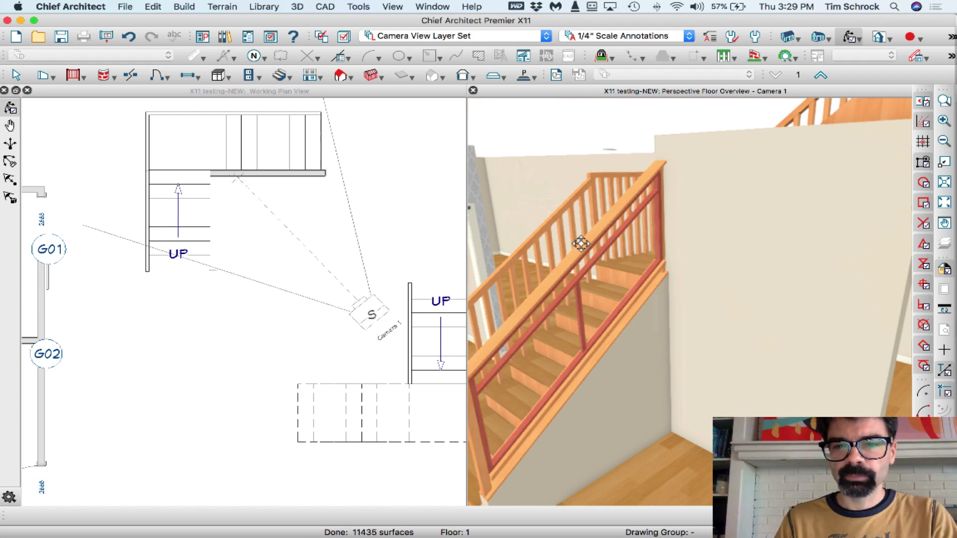
{"action": "left_click_drag", "start_coordinate": [581, 243], "coordinate": [752, 226]}
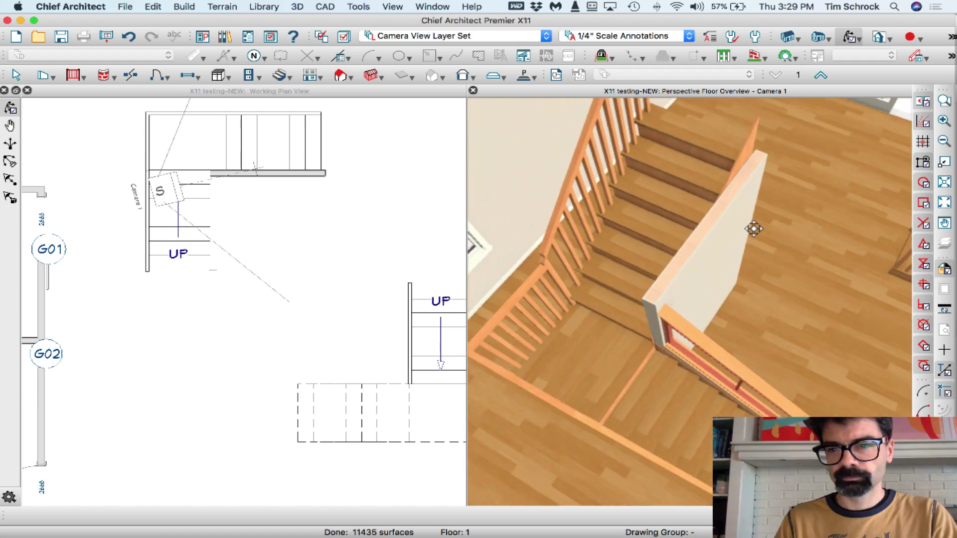
{"action": "left_click_drag", "start_coordinate": [764, 262], "coordinate": [633, 232]}
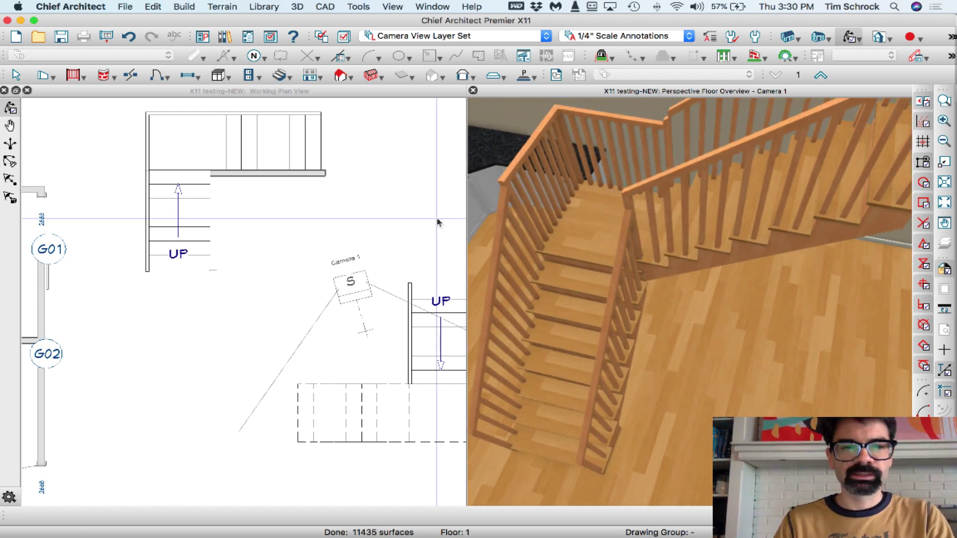
Drag the landing corner into a triangle, then reflect it about its diagonal edge
{"action": "left_click", "coordinate": [363, 222]}
{"action": "scroll", "coordinate": [257, 221], "scroll_direction": "down", "scroll_amount": 3}
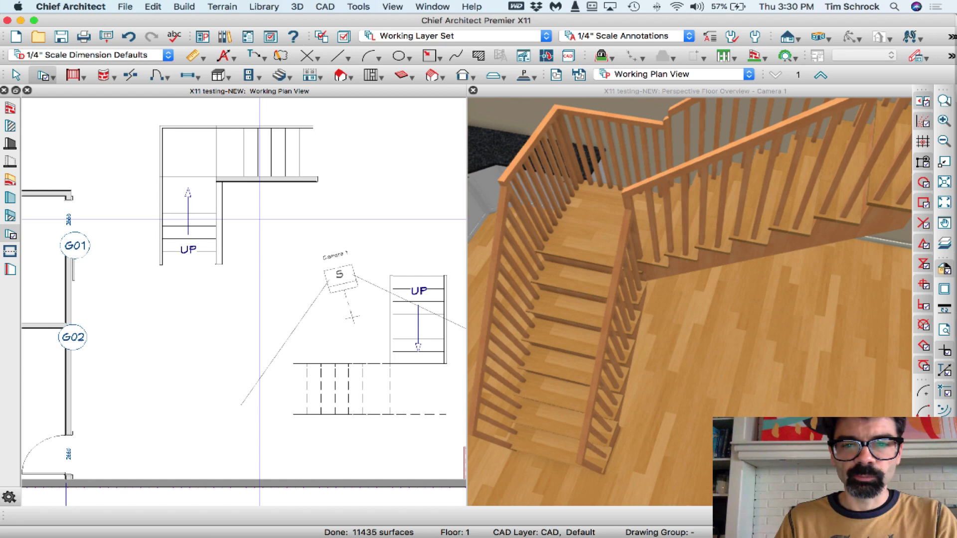
{"action": "scroll", "coordinate": [393, 372], "scroll_direction": "up", "scroll_amount": 4}
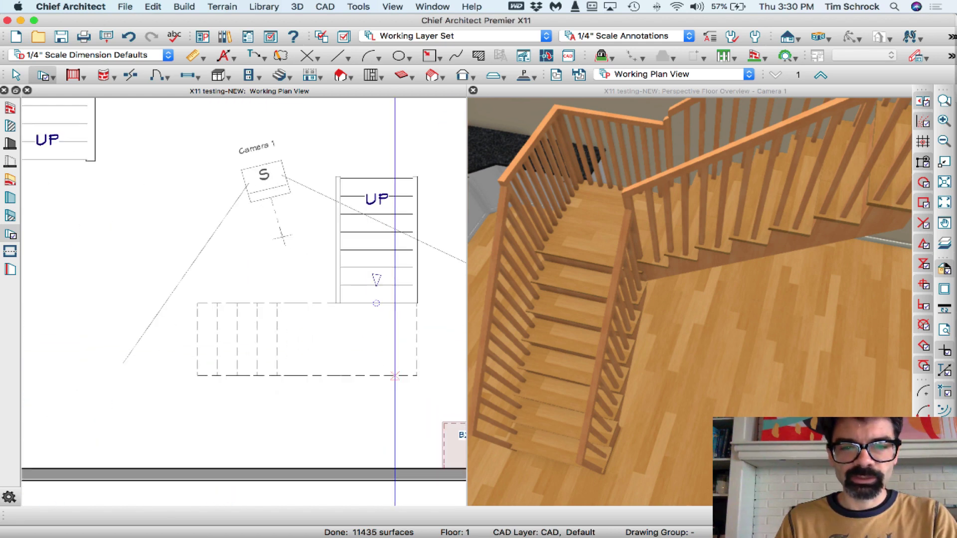
{"action": "left_click", "coordinate": [421, 352]}
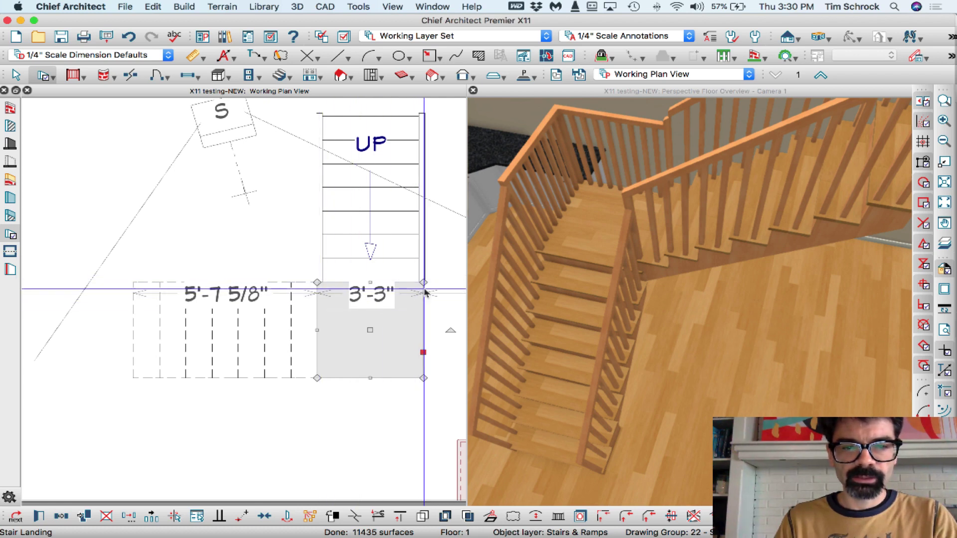
{"action": "left_click_drag", "start_coordinate": [422, 284], "coordinate": [423, 380]}
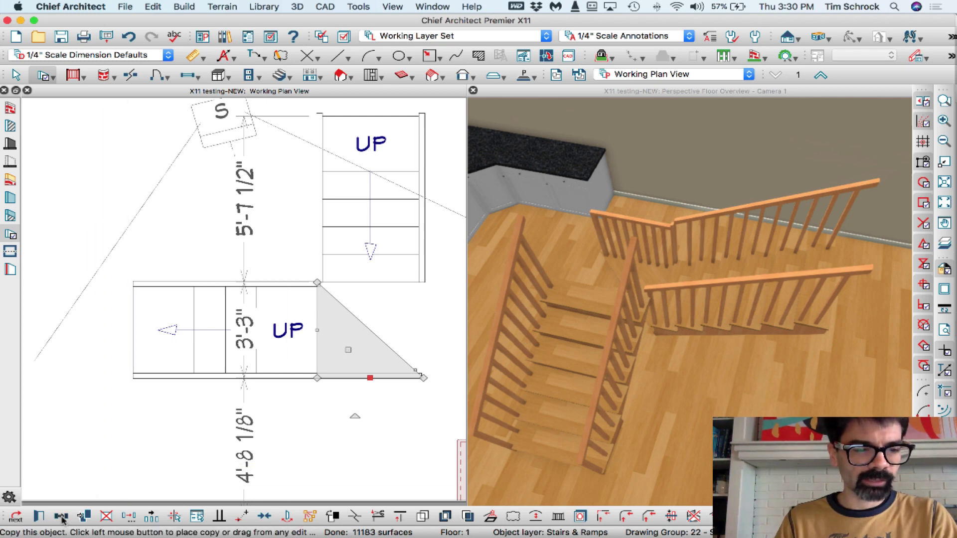
{"action": "left_click", "coordinate": [128, 517]}
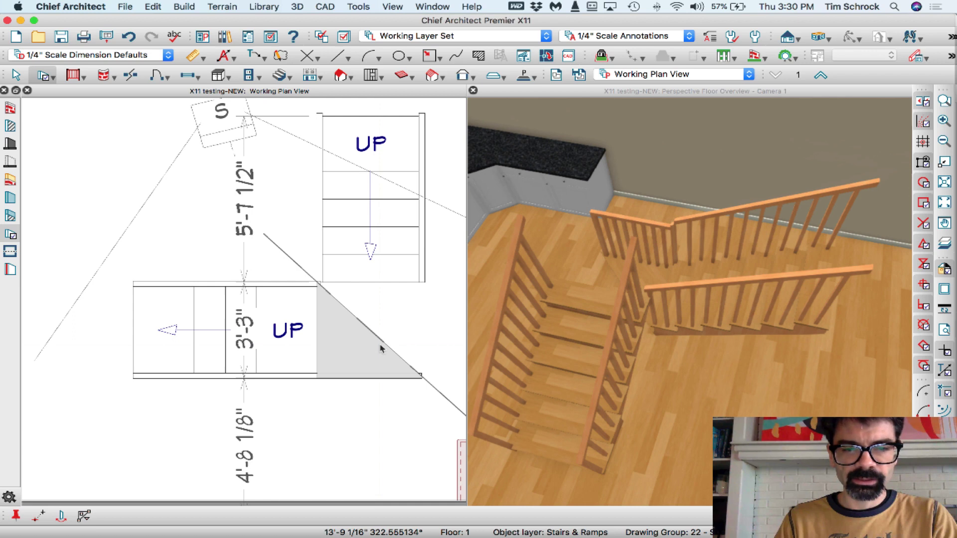
{"action": "left_click", "coordinate": [381, 348]}
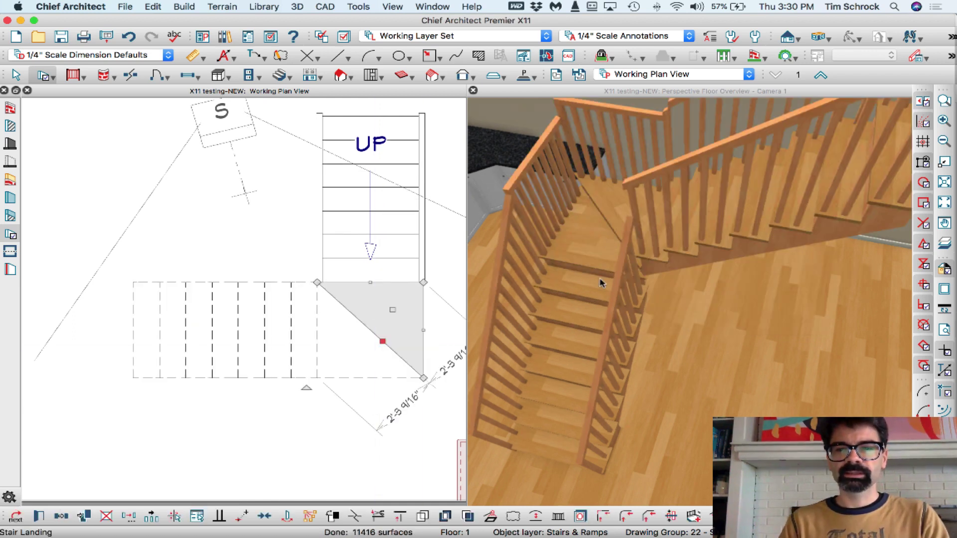
Lock tread depth and set 10" treads for stair sections 1 and 2
{"action": "double_click", "coordinate": [347, 217]}
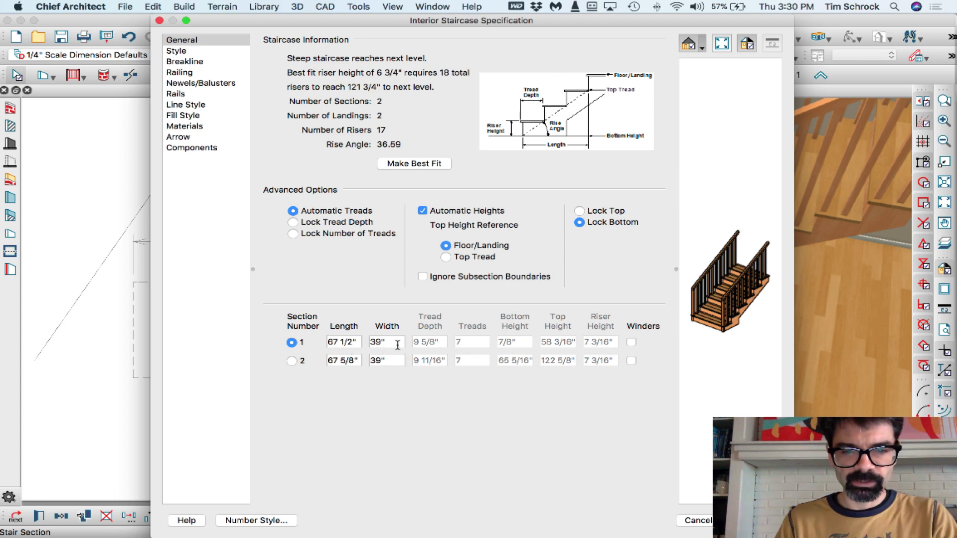
{"action": "left_click", "coordinate": [348, 221]}
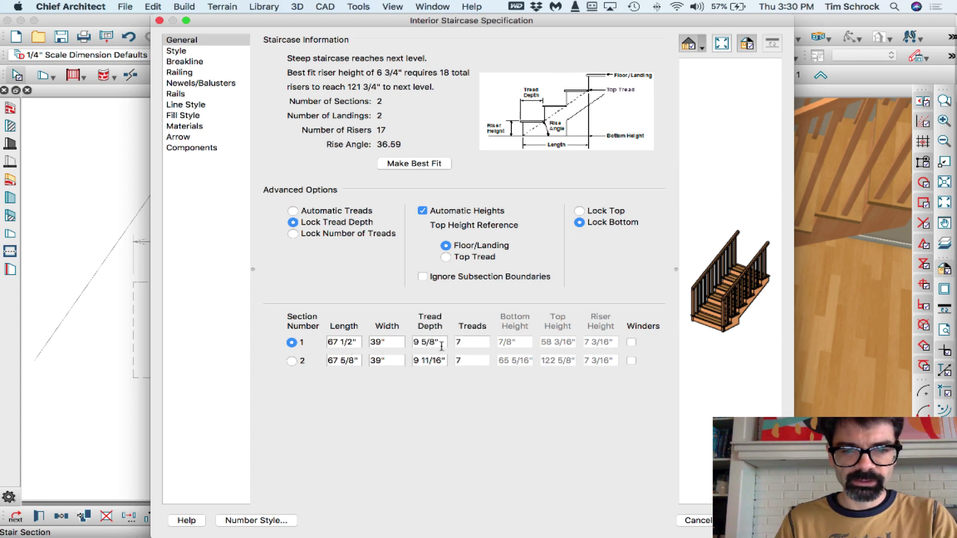
{"action": "left_click_drag", "start_coordinate": [441, 344], "coordinate": [405, 342]}
{"action": "type", "text": "10"}
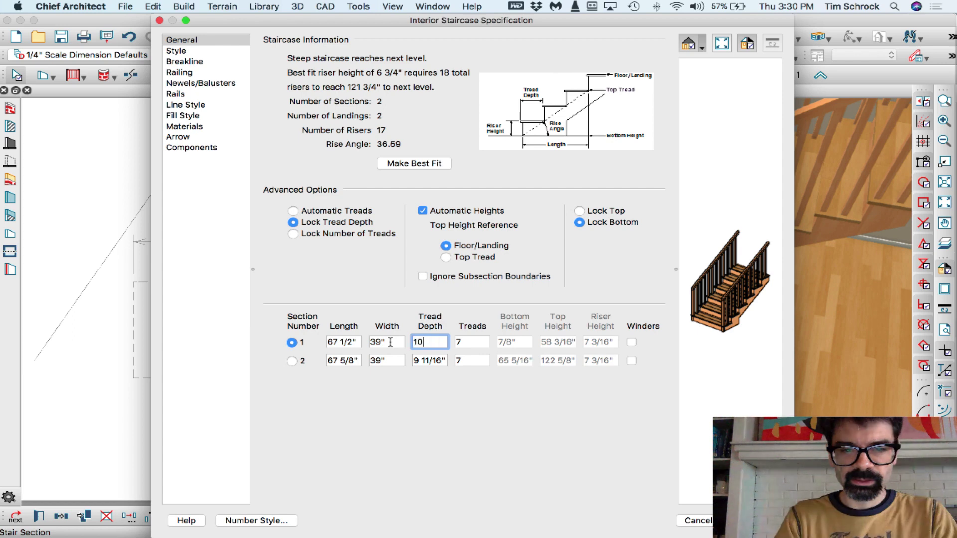
{"action": "key", "text": "Tab"}
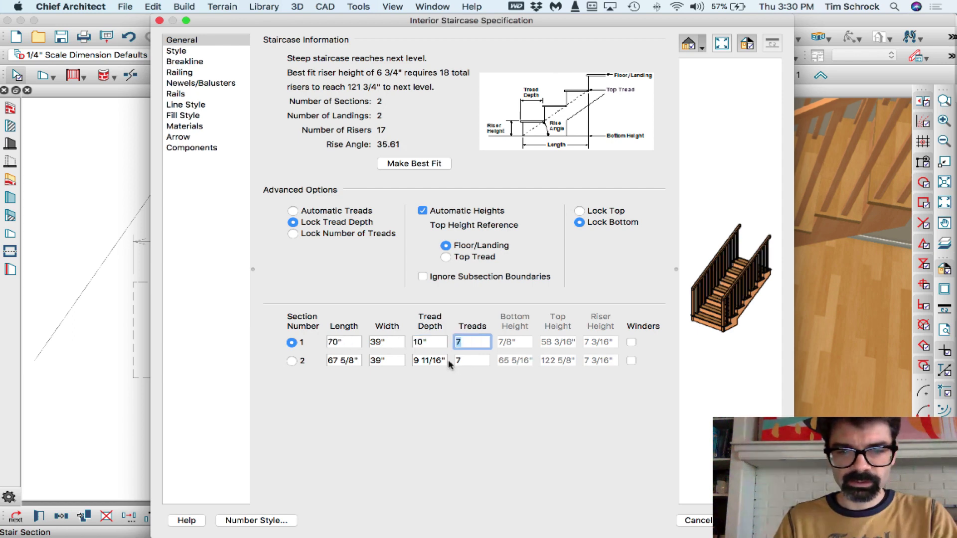
{"action": "left_click_drag", "start_coordinate": [447, 361], "coordinate": [408, 360]}
{"action": "type", "text": "10"}
{"action": "key", "text": "Tab"}
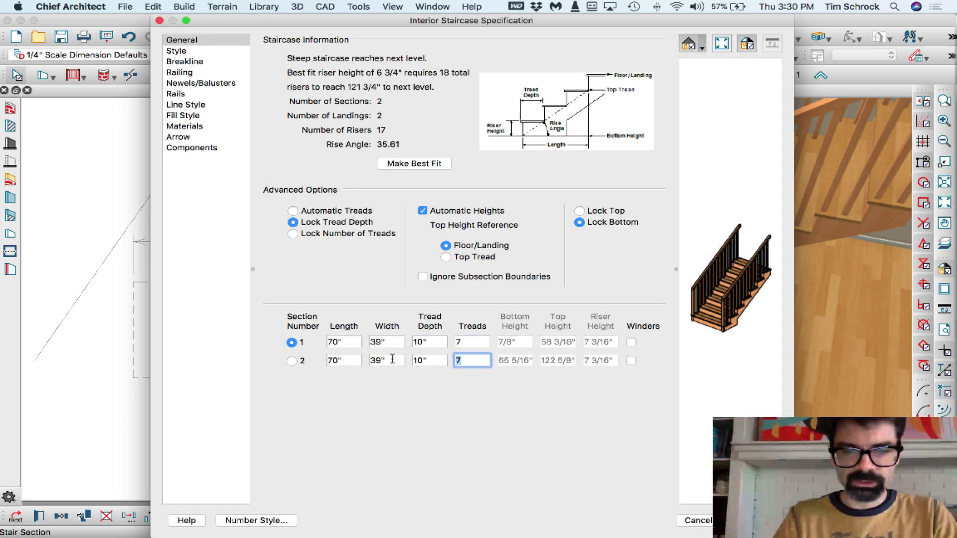
{"action": "left_click", "coordinate": [462, 340]}
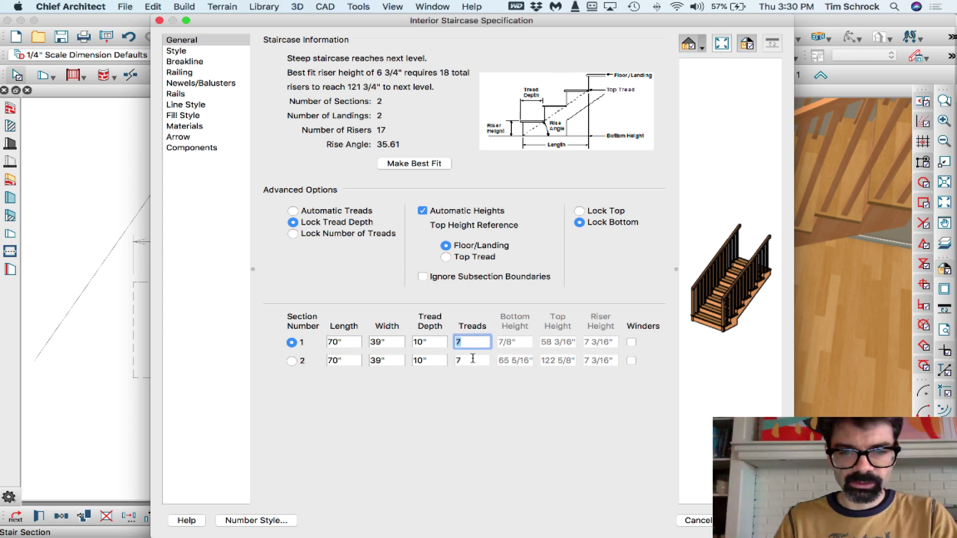
{"action": "left_click", "coordinate": [472, 359]}
{"action": "key", "text": "Return"}
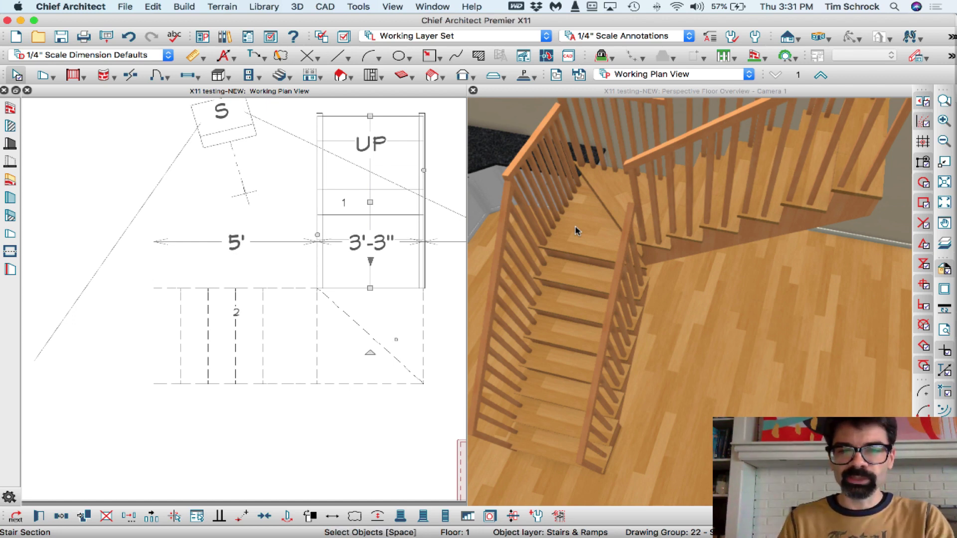
Orbit and zoom Camera 1 down over the triangular landing and winder treads
{"action": "scroll", "coordinate": [593, 231], "scroll_direction": "up", "scroll_amount": 6}
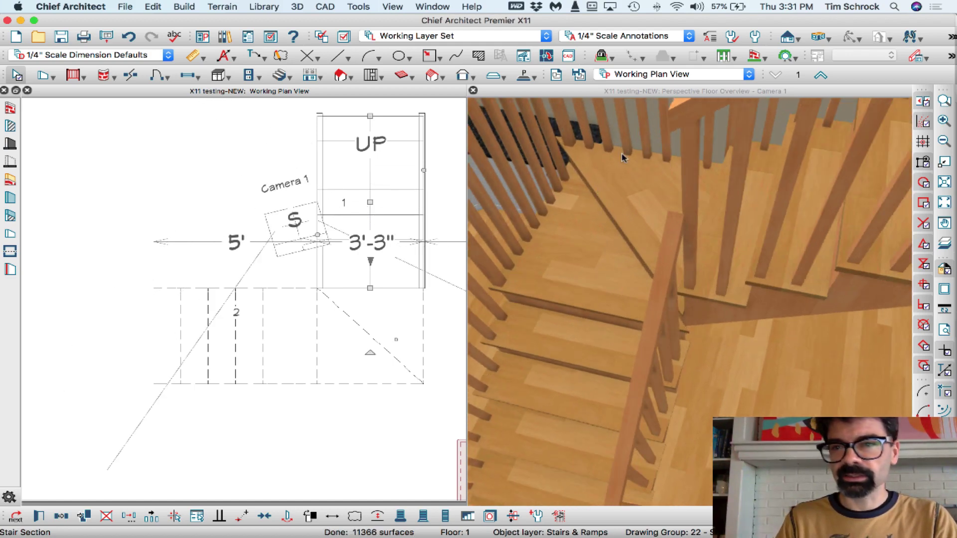
{"action": "left_click", "coordinate": [817, 39]}
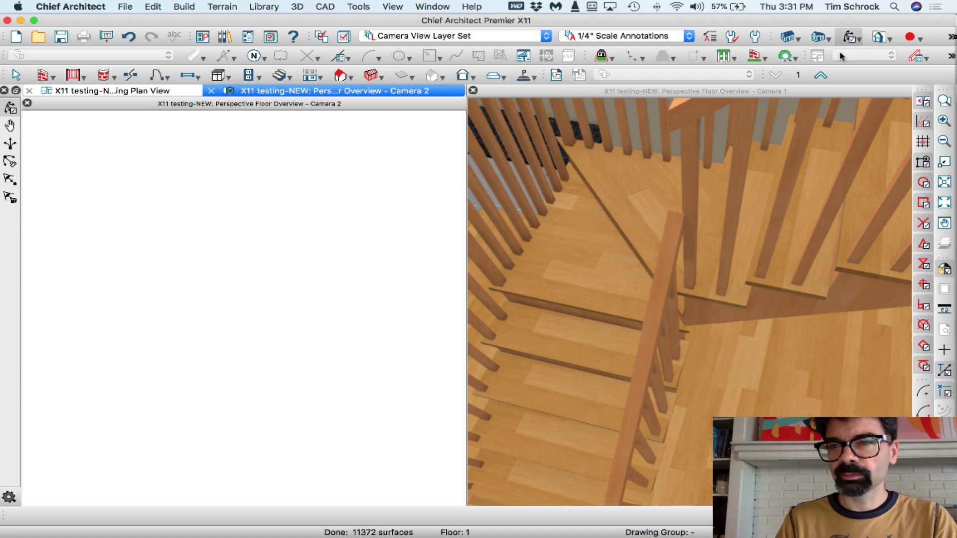
{"action": "left_click", "coordinate": [212, 91]}
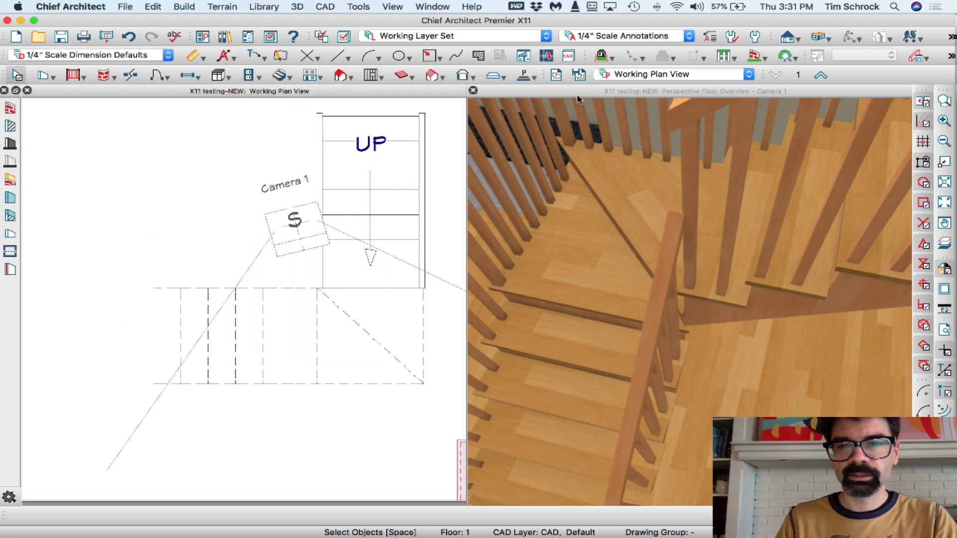
{"action": "left_click", "coordinate": [578, 99]}
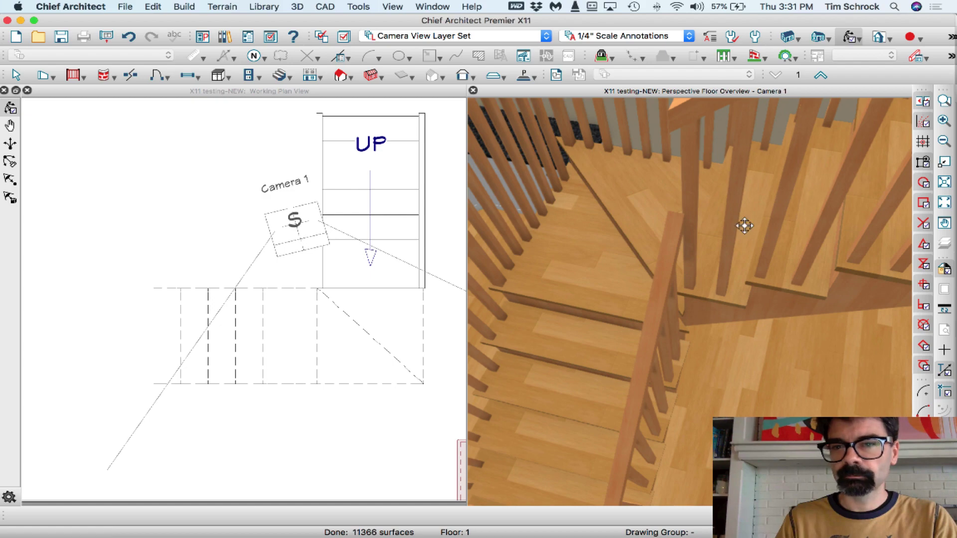
{"action": "left_click_drag", "start_coordinate": [743, 225], "coordinate": [812, 222]}
{"action": "left_click_drag", "start_coordinate": [877, 282], "coordinate": [659, 293]}
{"action": "scroll", "coordinate": [633, 293], "scroll_direction": "up", "scroll_amount": 5}
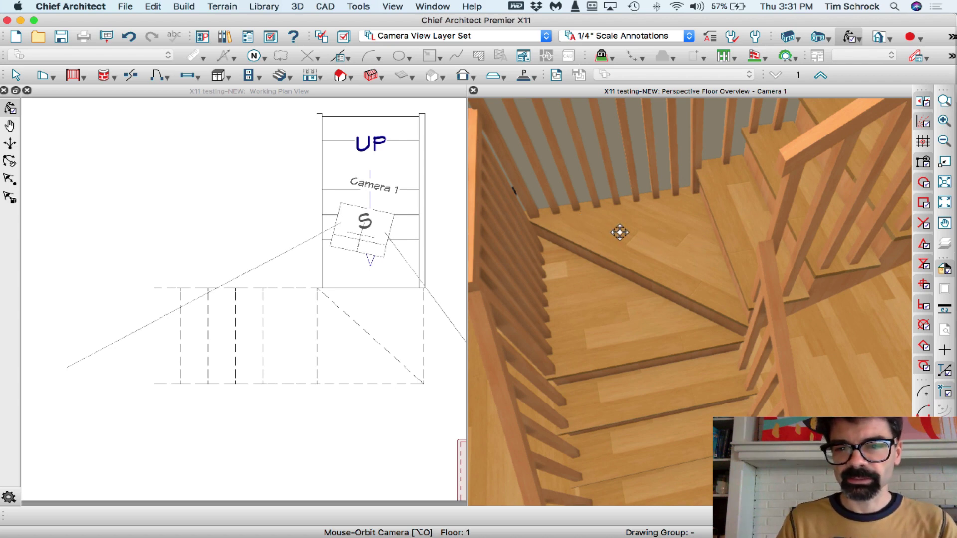
{"action": "scroll", "coordinate": [667, 254], "scroll_direction": "down", "scroll_amount": 5}
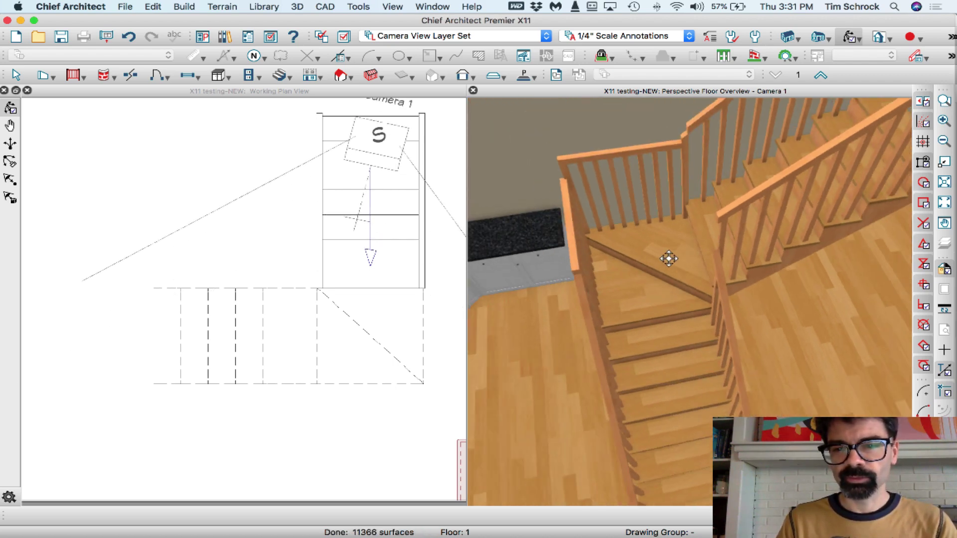
{"action": "scroll", "coordinate": [668, 258], "scroll_direction": "up", "scroll_amount": 5}
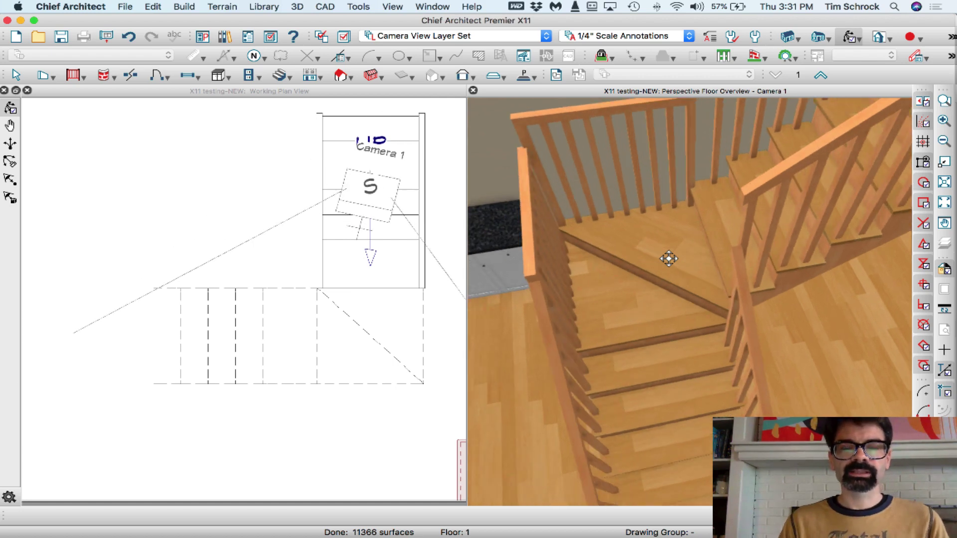